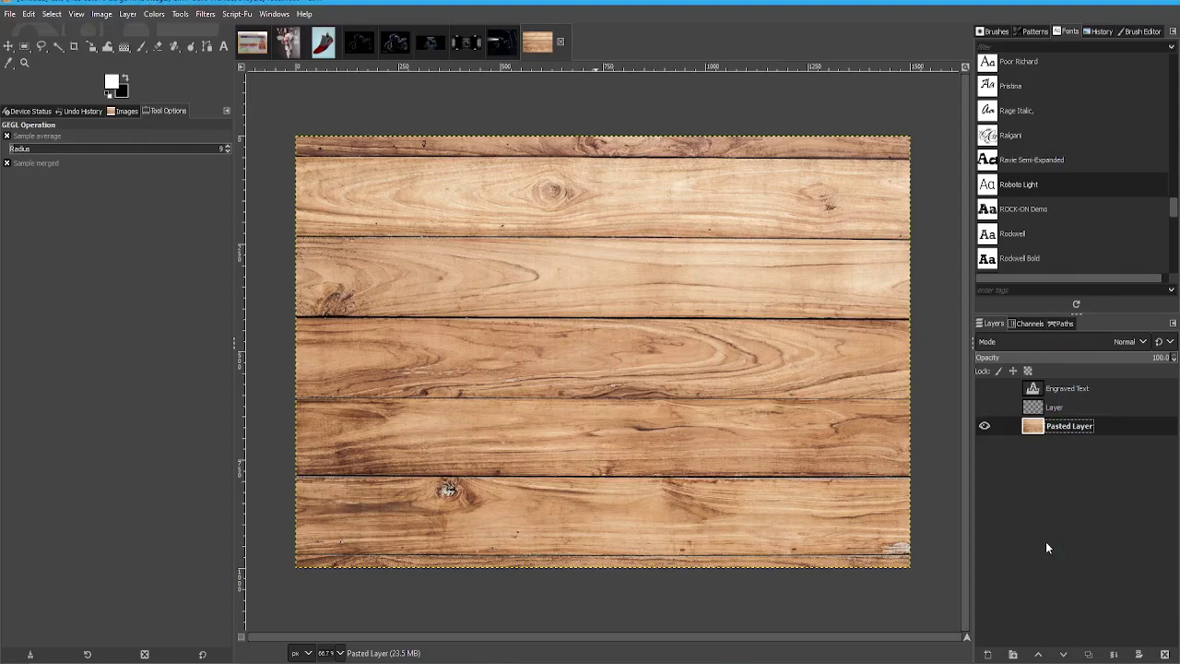
Step: Show the white bold Engraved Text layer and make it the active layer
{"action": "left_click", "coordinate": [1066, 394]}
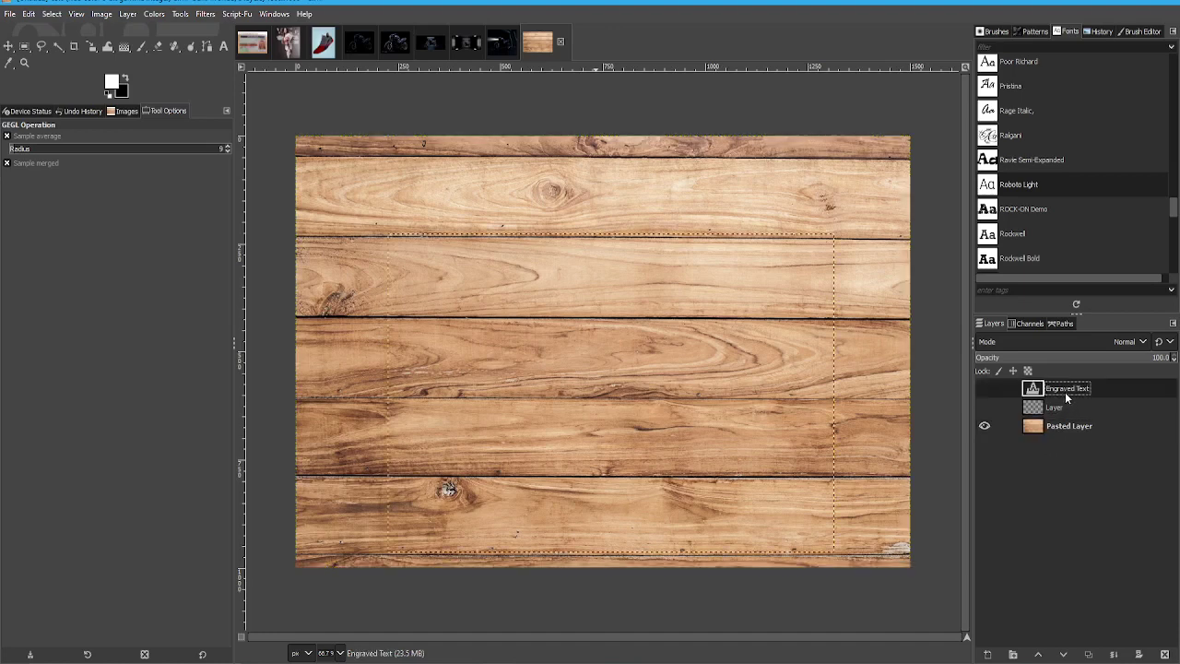
{"action": "left_click", "coordinate": [985, 388]}
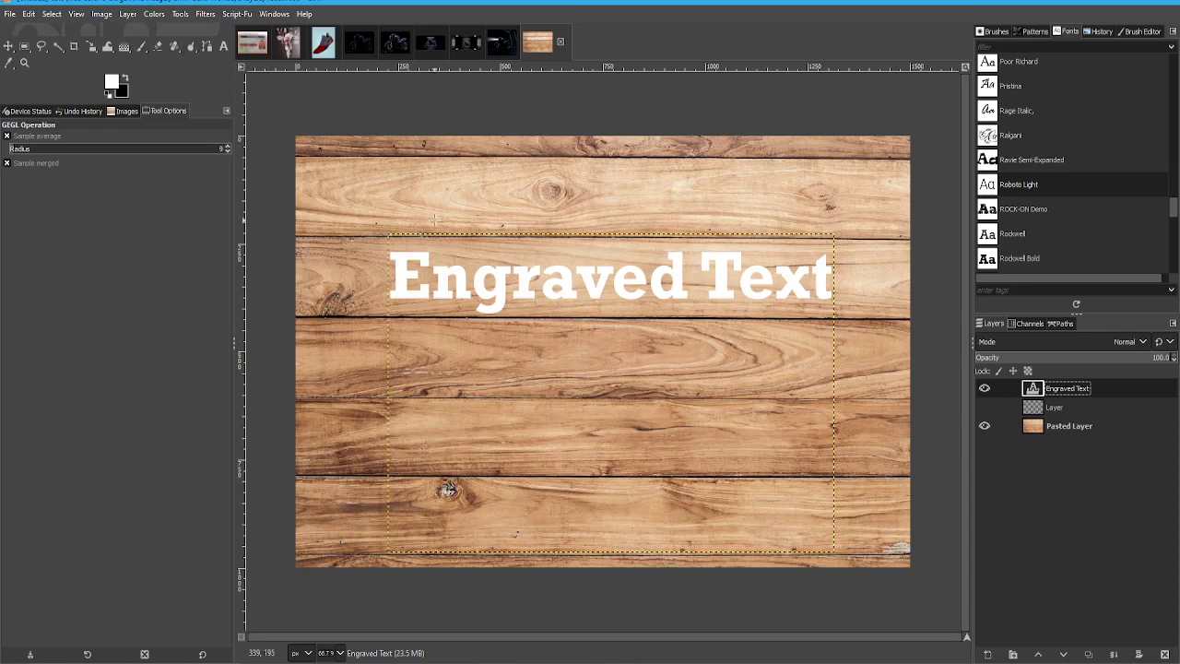
Step: Put the Engraved Text wording into editing with the Text tool and select all of it
{"action": "right_click", "coordinate": [1061, 388]}
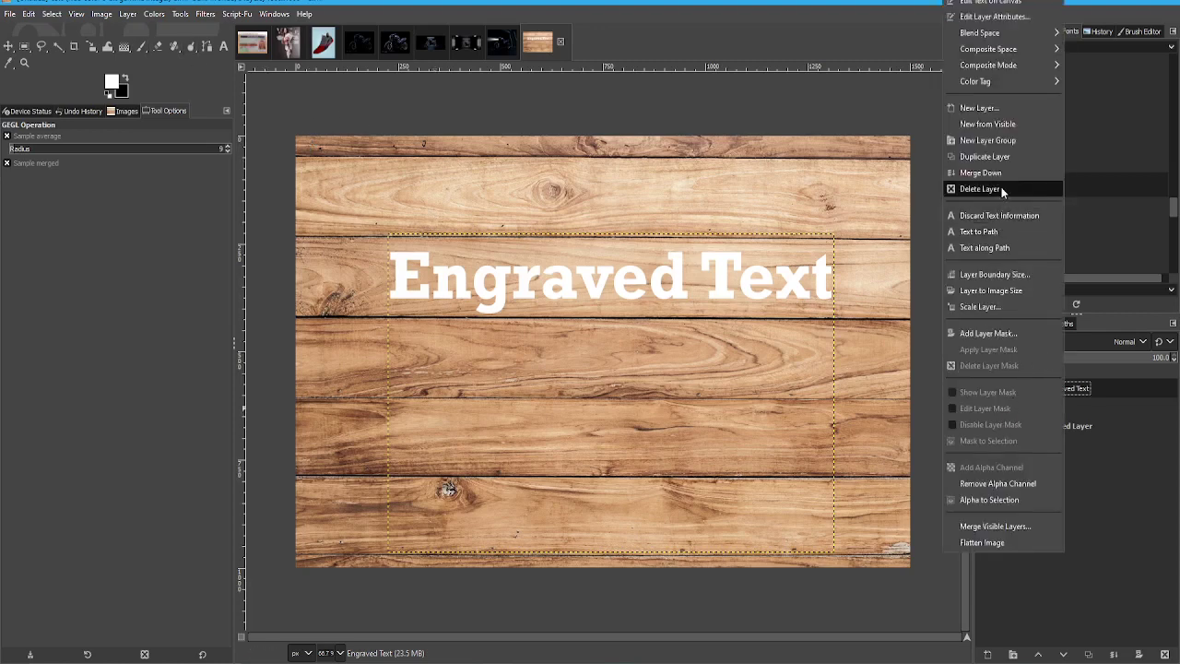
{"action": "key", "text": "Escape"}
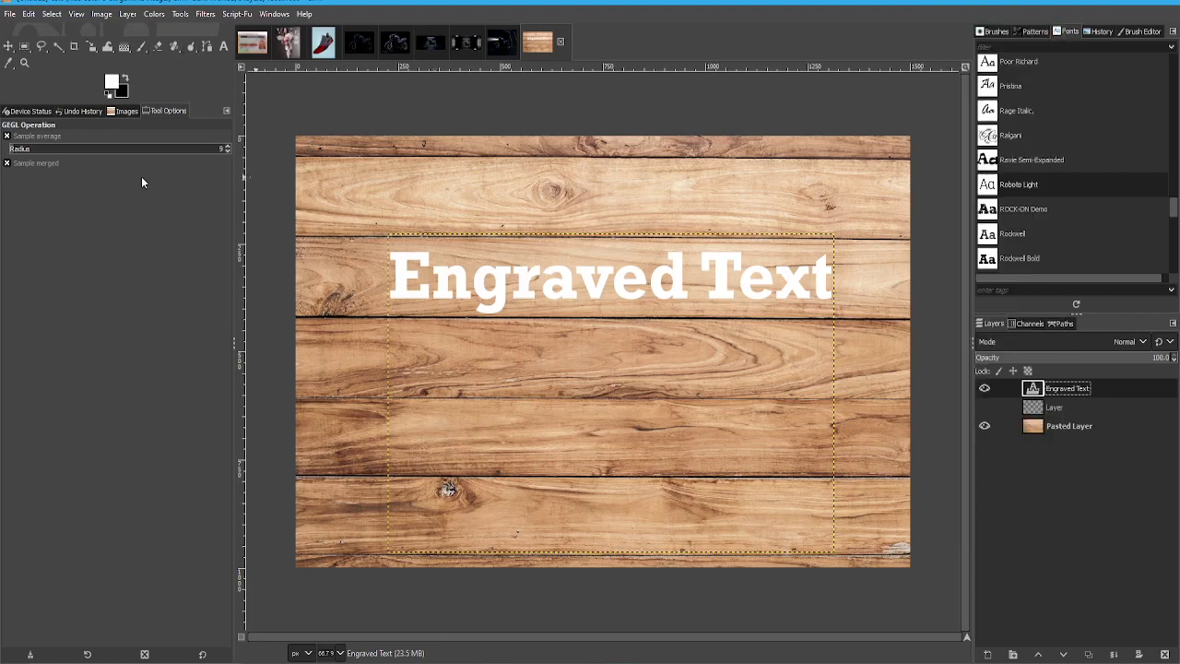
{"action": "left_click", "coordinate": [223, 46]}
{"action": "left_click", "coordinate": [501, 298]}
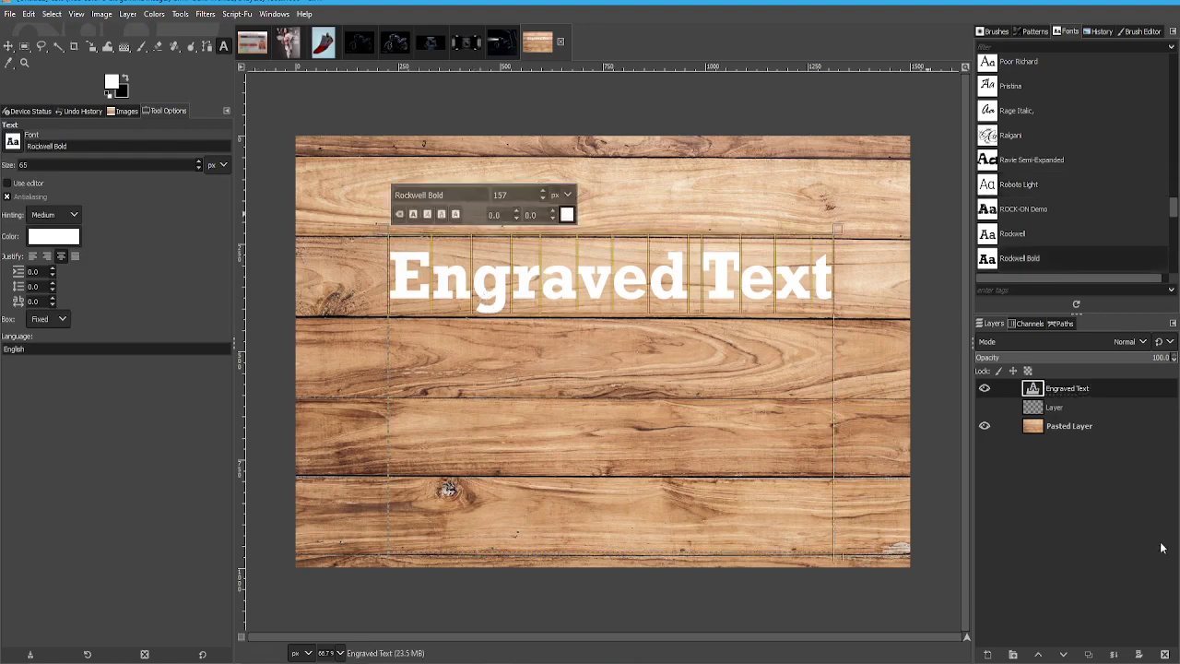
{"action": "key", "text": "alt+Tab"}
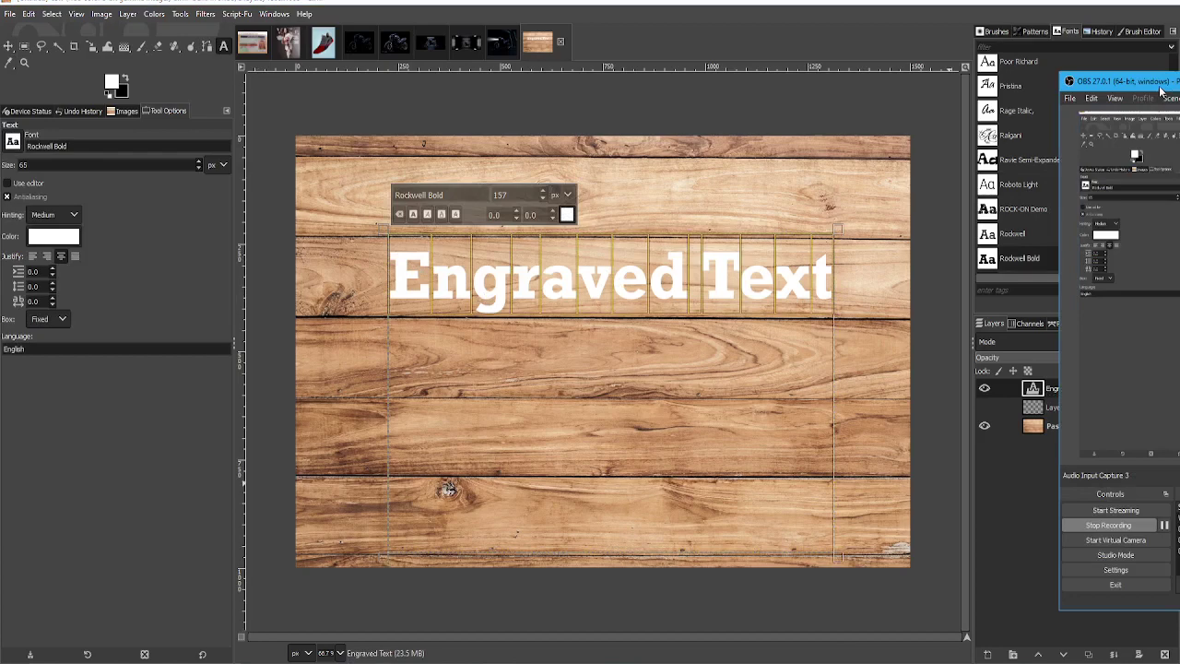
{"action": "mouse_move", "coordinate": [1173, 93]}
{"action": "left_mouse_down"}
{"action": "mouse_move", "coordinate": [645, 60]}
{"action": "mouse_move", "coordinate": [1107, 101]}
{"action": "mouse_move", "coordinate": [1164, 95]}
{"action": "left_mouse_up"}
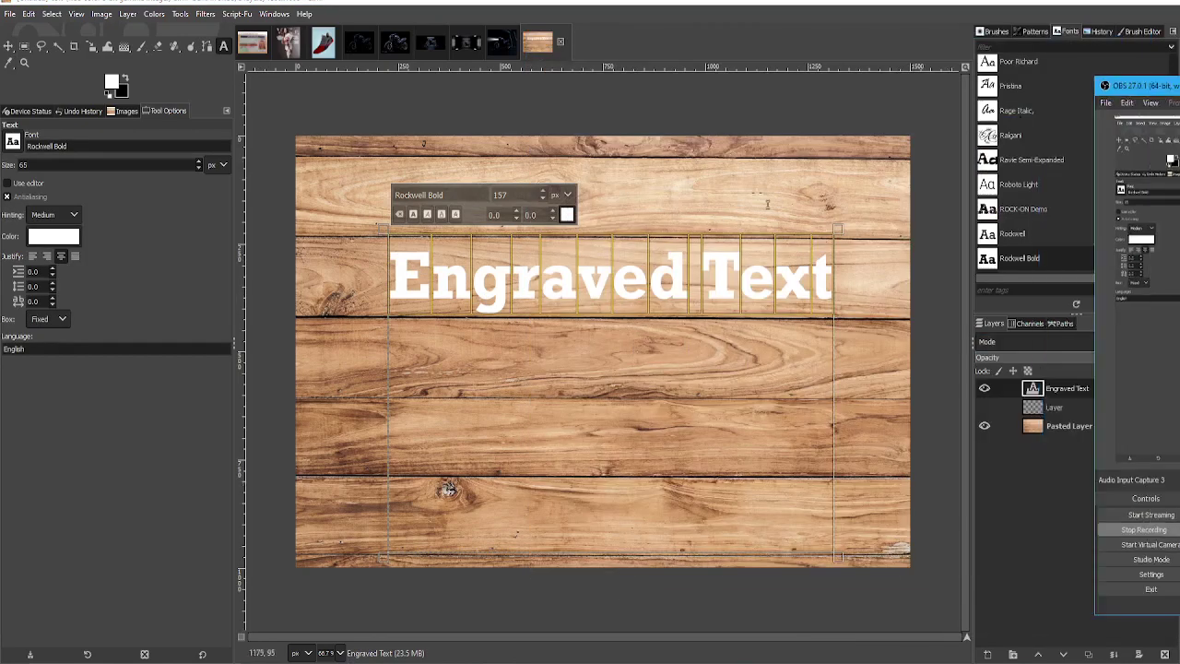
{"action": "left_click", "coordinate": [771, 282]}
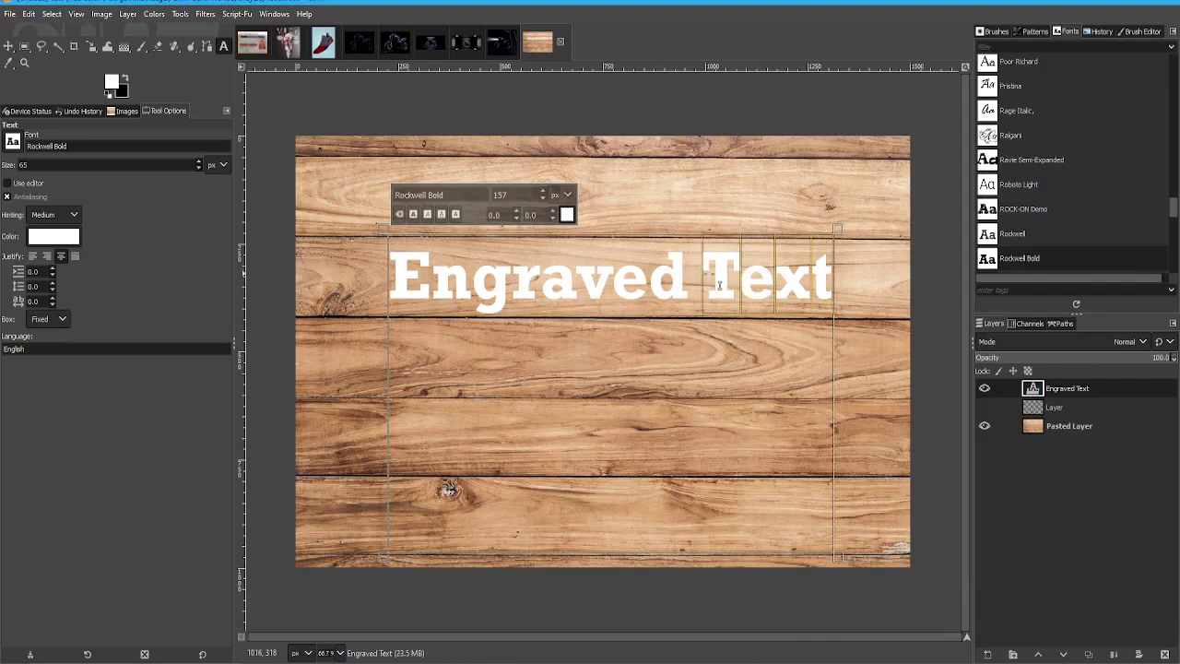
{"action": "key", "text": "ctrl+a"}
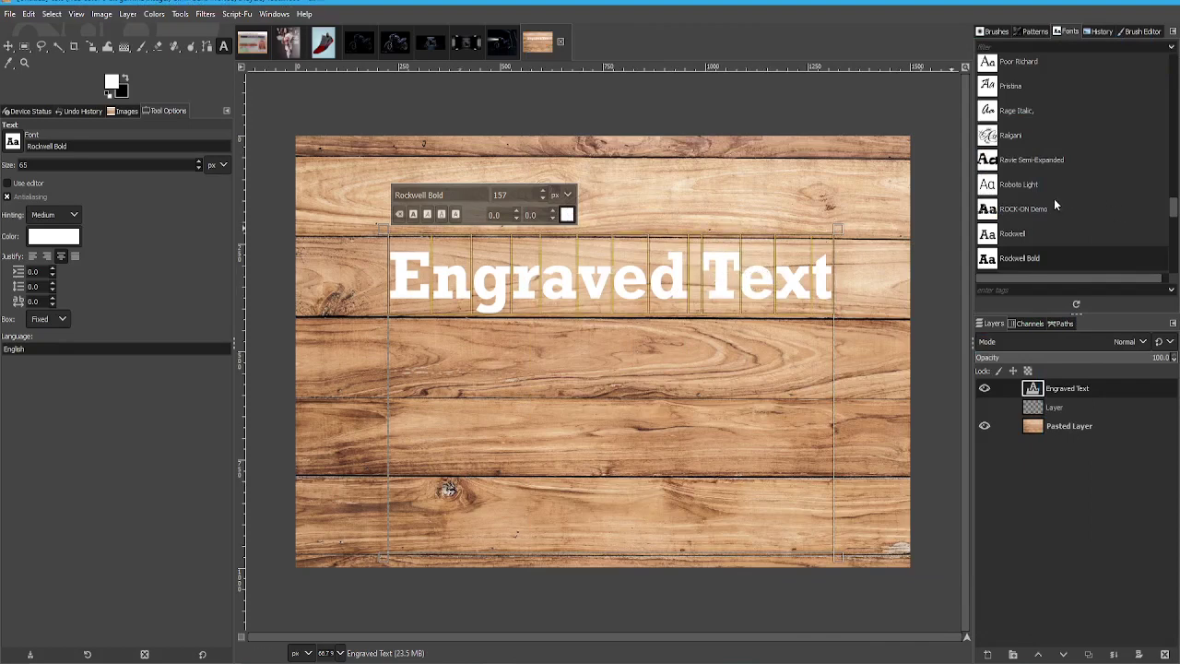
Step: Try Rage Italic and Ralgani, settle on Pristina, and reduce the font size to 120
{"action": "left_click", "coordinate": [1032, 110]}
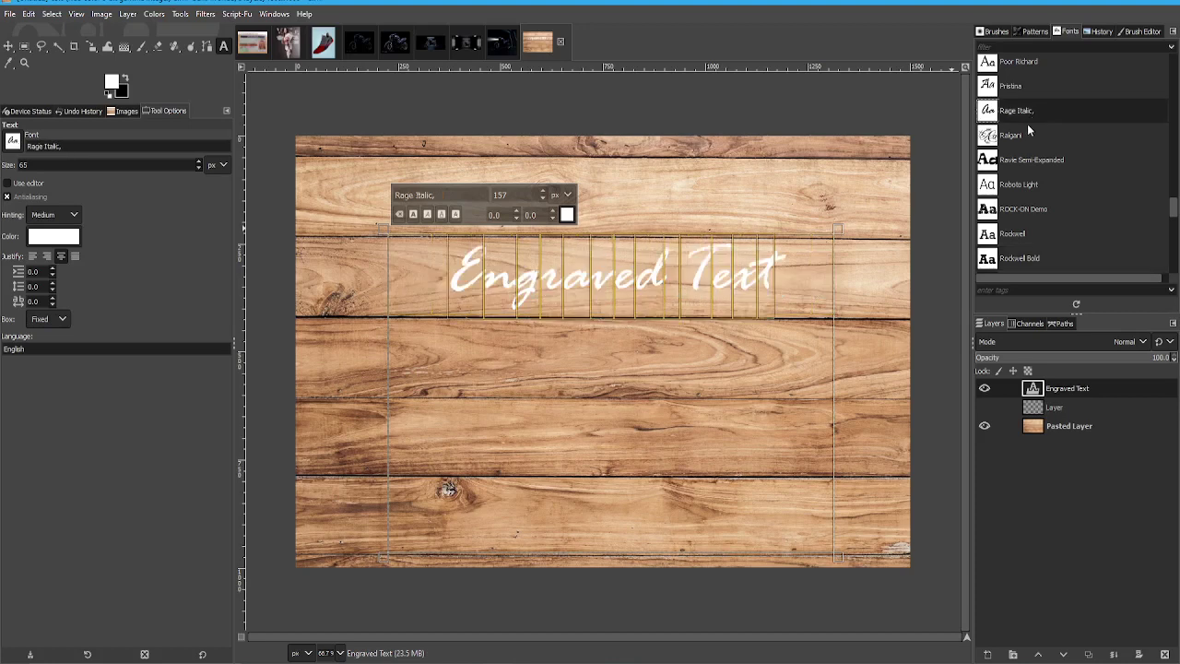
{"action": "left_click", "coordinate": [1023, 136]}
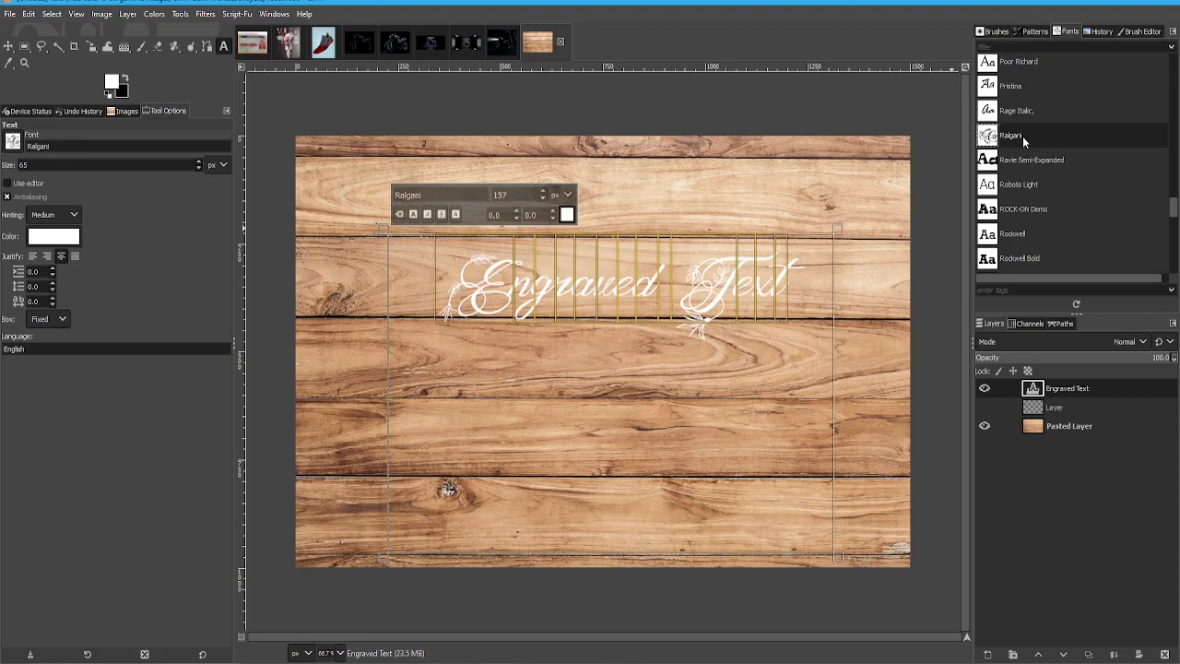
{"action": "left_click", "coordinate": [1029, 95]}
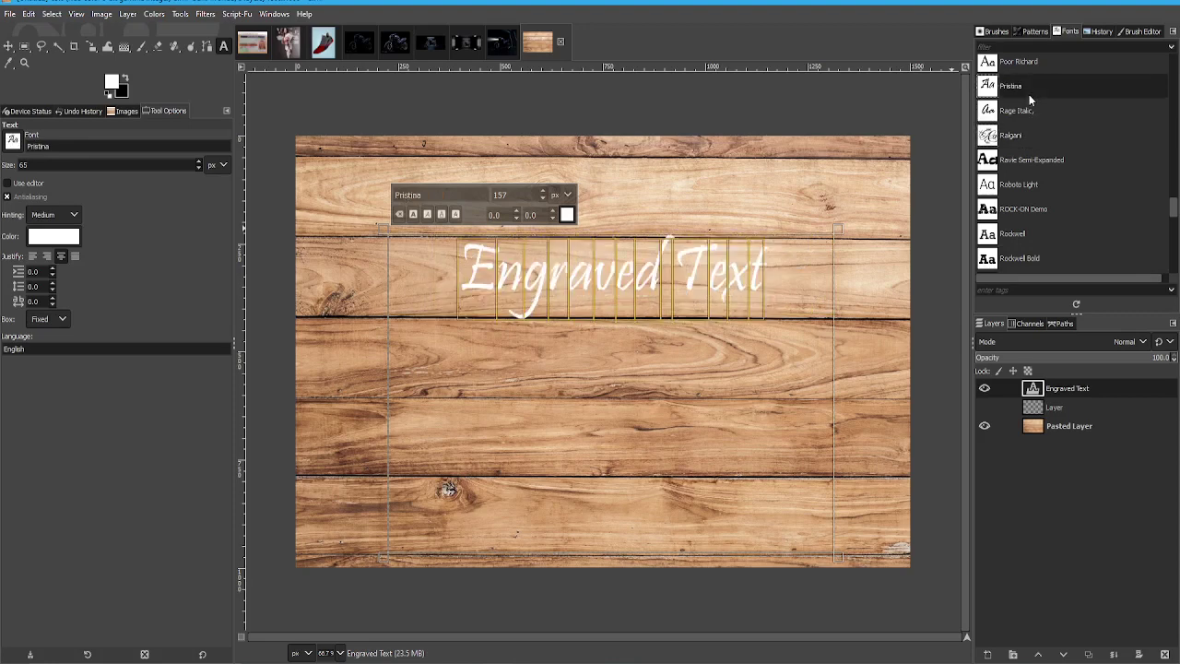
{"action": "scroll", "coordinate": [994, 211], "scroll_direction": "down", "scroll_amount": 1}
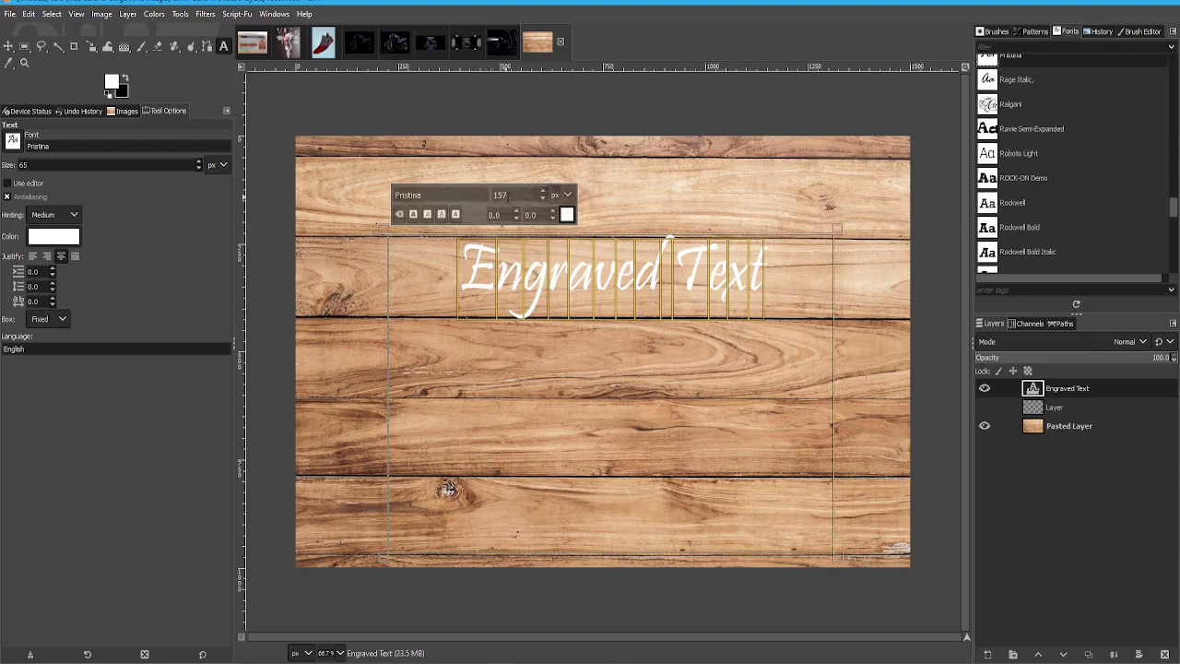
{"action": "left_click", "coordinate": [498, 199]}
{"action": "type", "text": "120"}
{"action": "key", "text": "Return"}
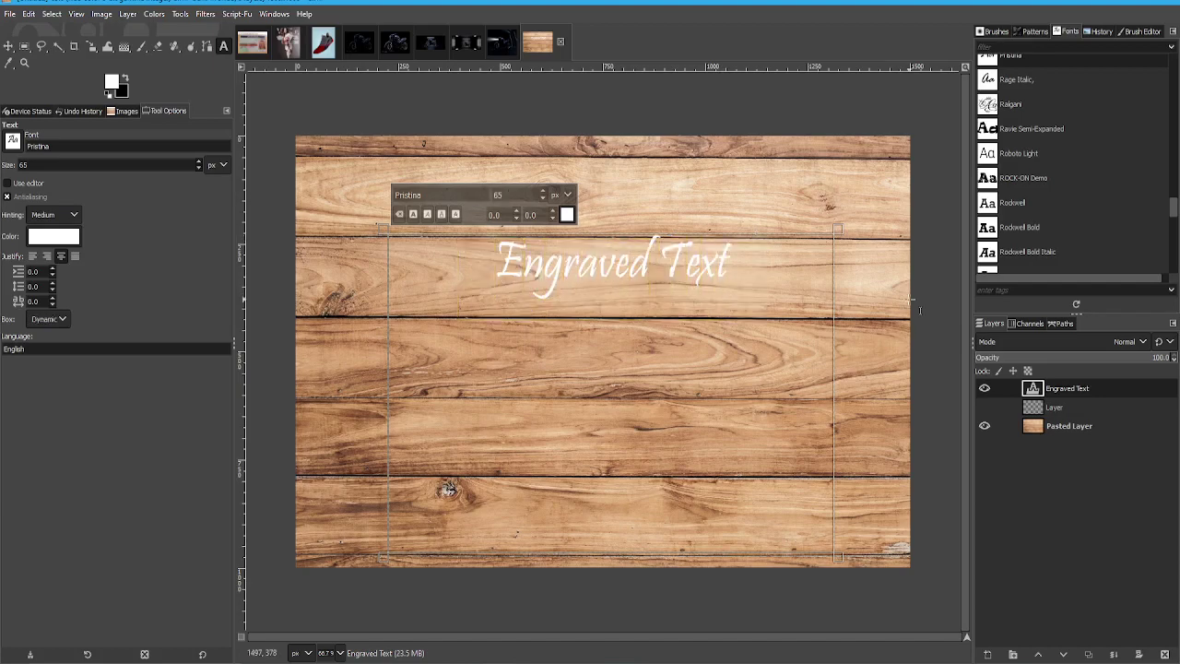
Step: At 100% zoom, move the text layer slightly lower and left onto the second plank
{"action": "left_click", "coordinate": [9, 46]}
{"action": "key", "text": "1"}
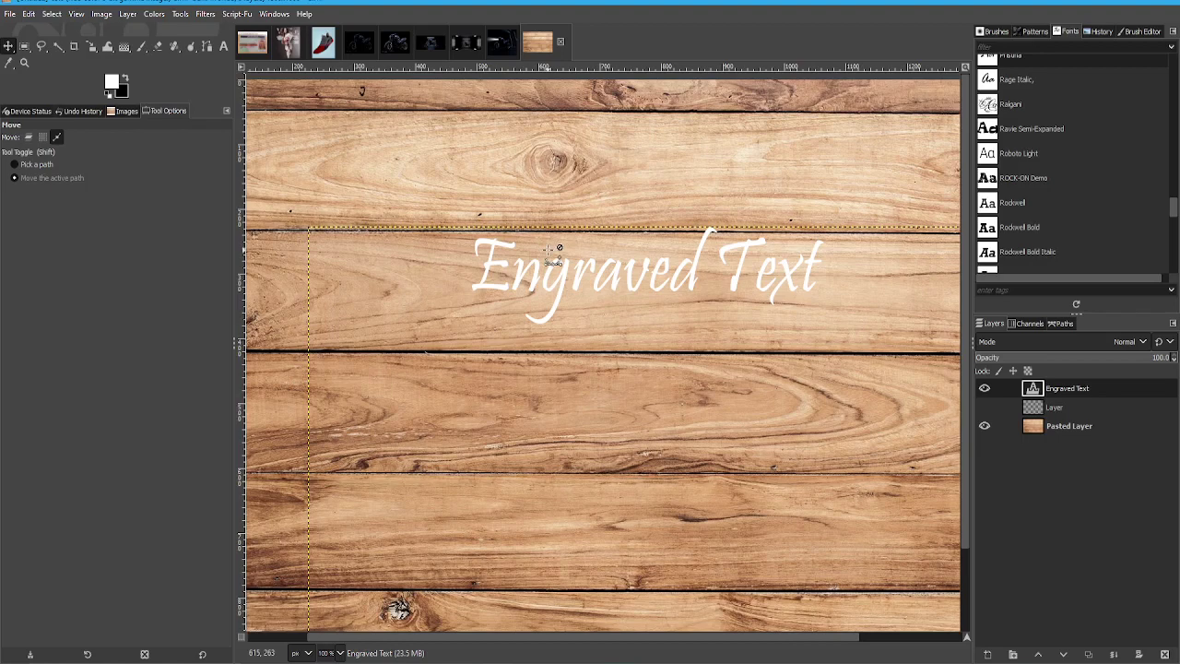
{"action": "left_click_drag", "start_coordinate": [652, 287], "coordinate": [627, 305]}
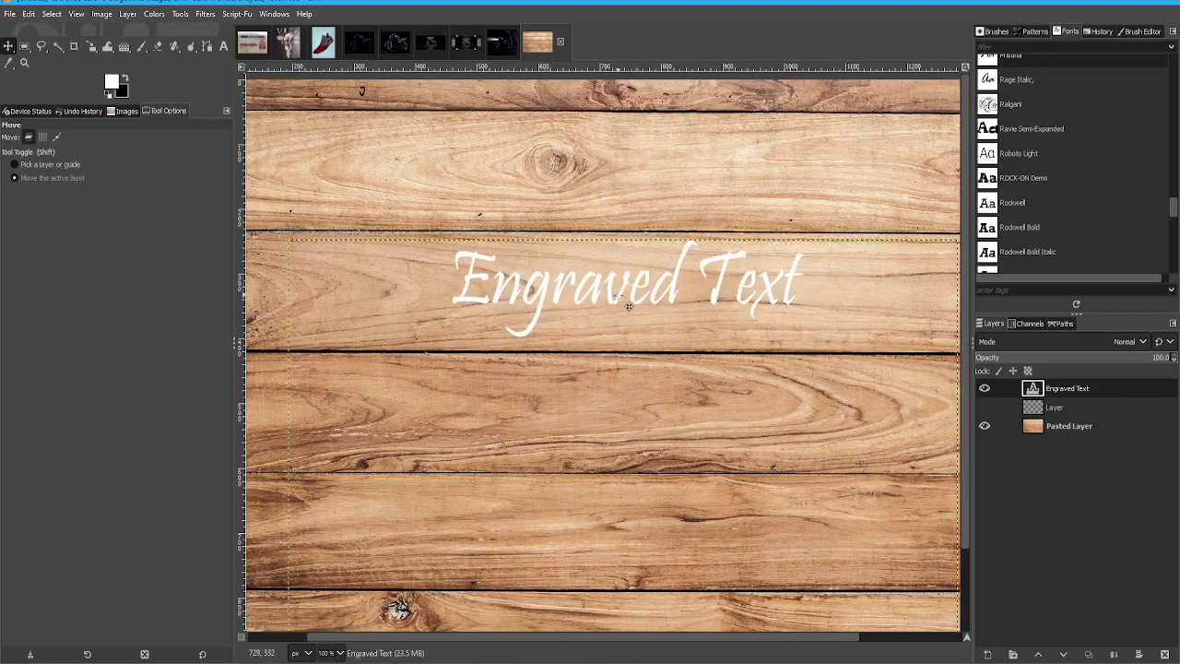
{"action": "left_click", "coordinate": [56, 137]}
{"action": "key", "text": "minus"}
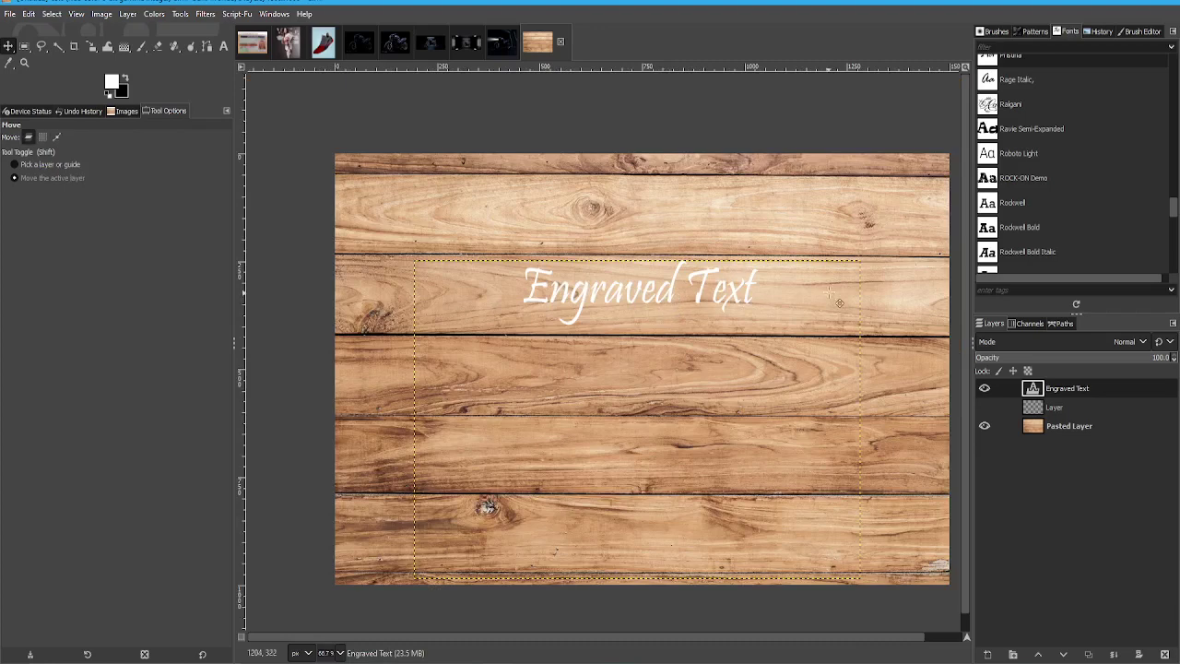
{"action": "left_click", "coordinate": [1088, 388]}
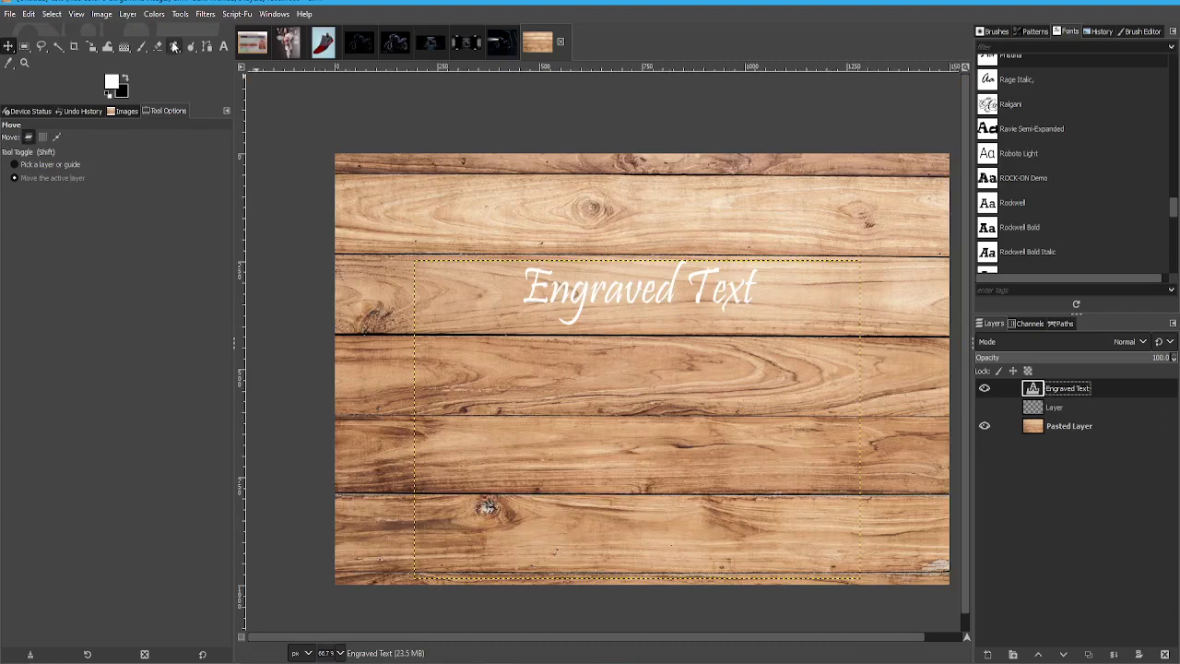
{"action": "left_click", "coordinate": [204, 14]}
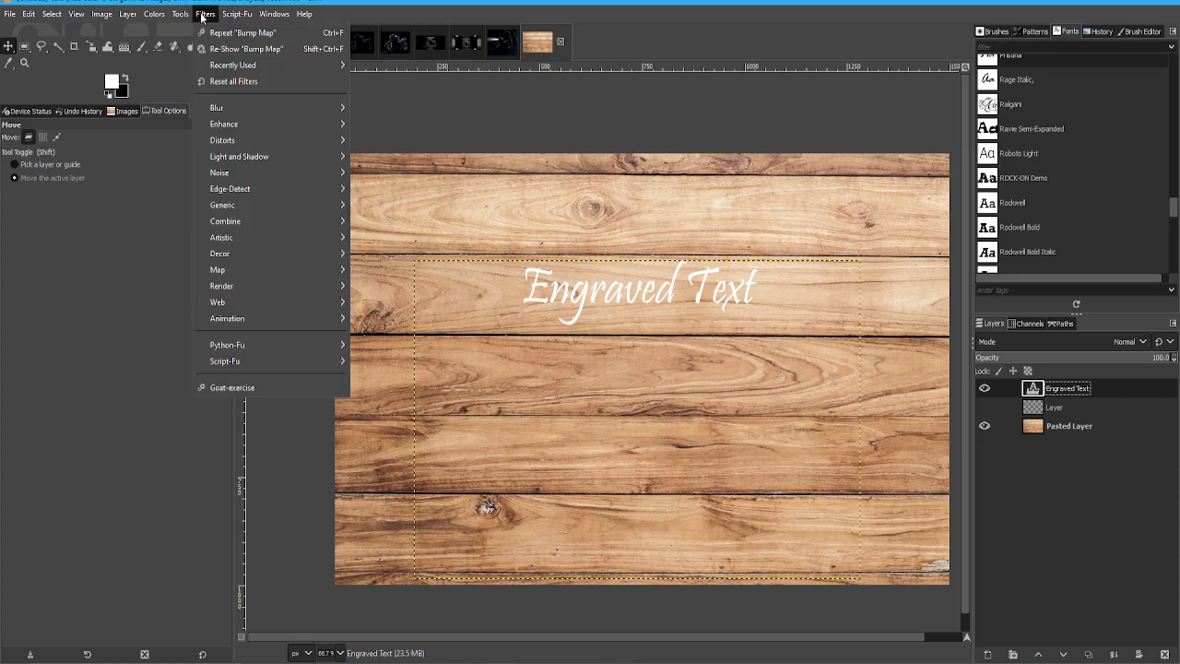
{"action": "mouse_move", "coordinate": [245, 270]}
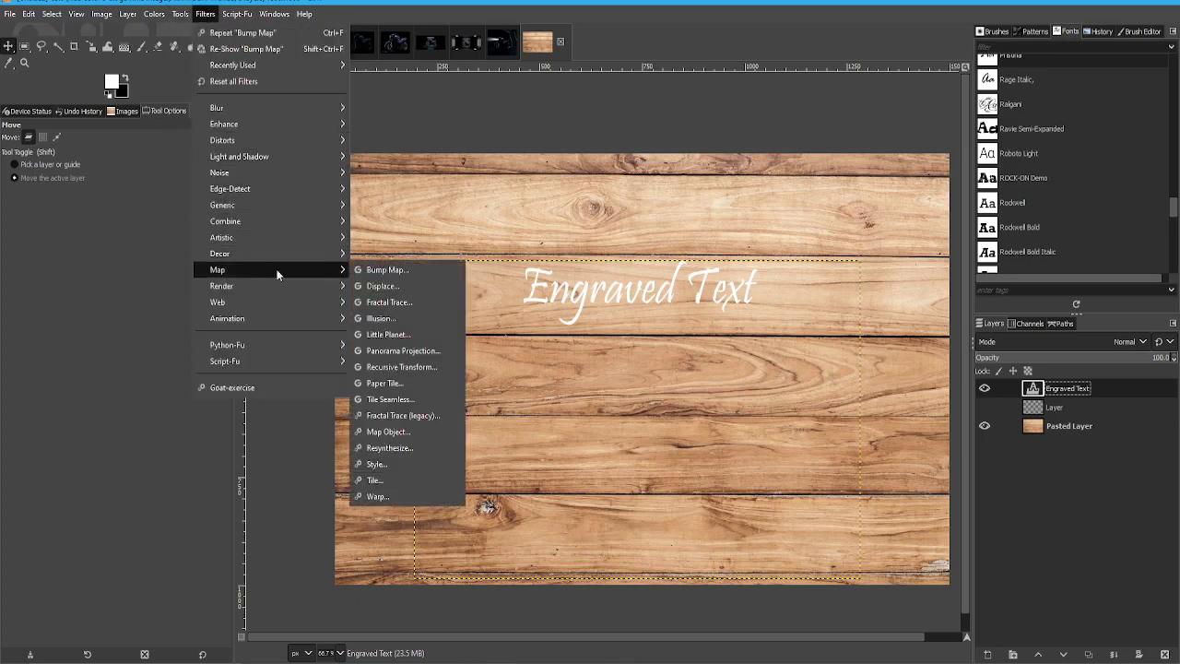
{"action": "left_click", "coordinate": [609, 2]}
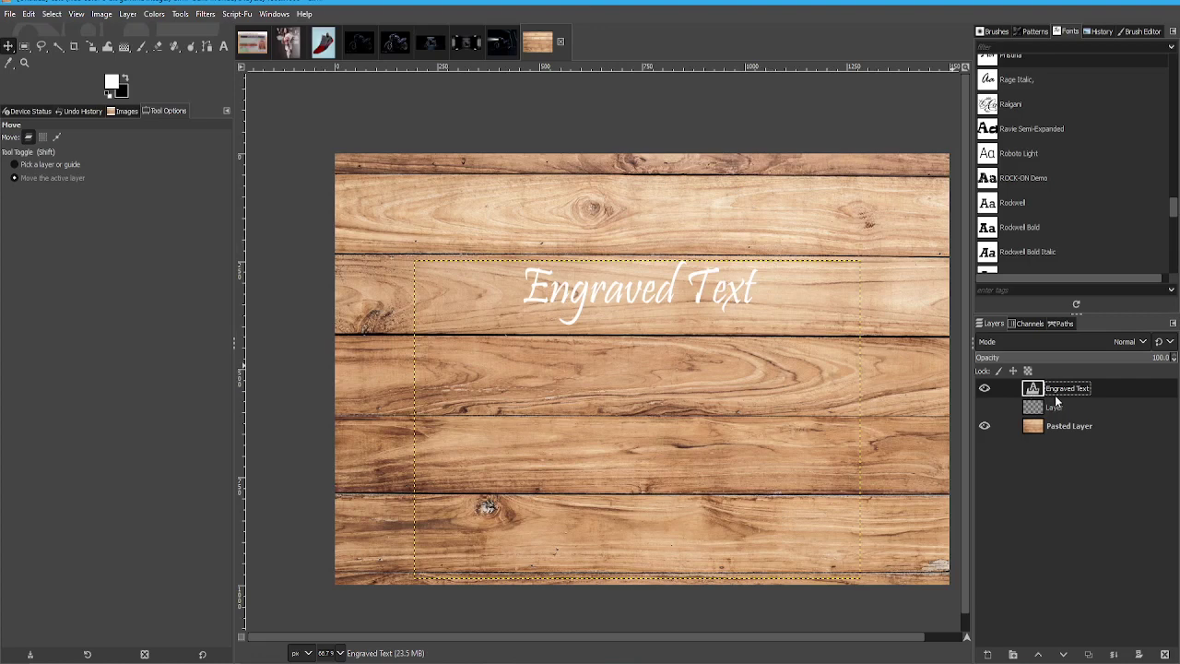
{"action": "right_click", "coordinate": [1056, 391]}
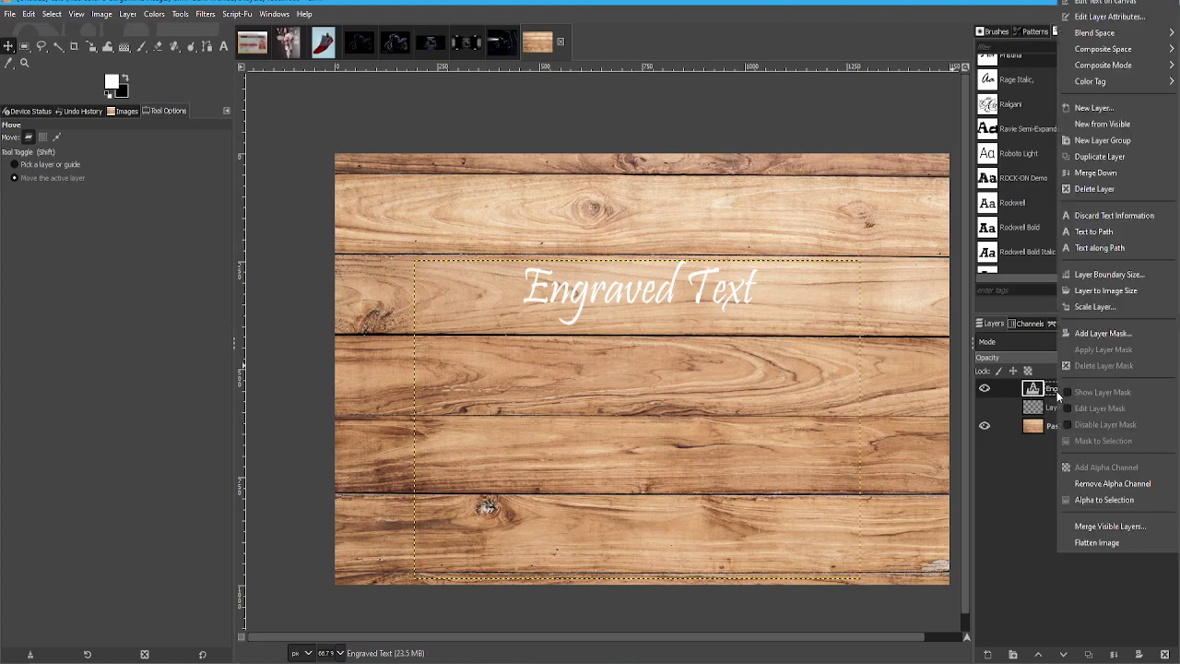
{"action": "left_click", "coordinate": [1046, 389]}
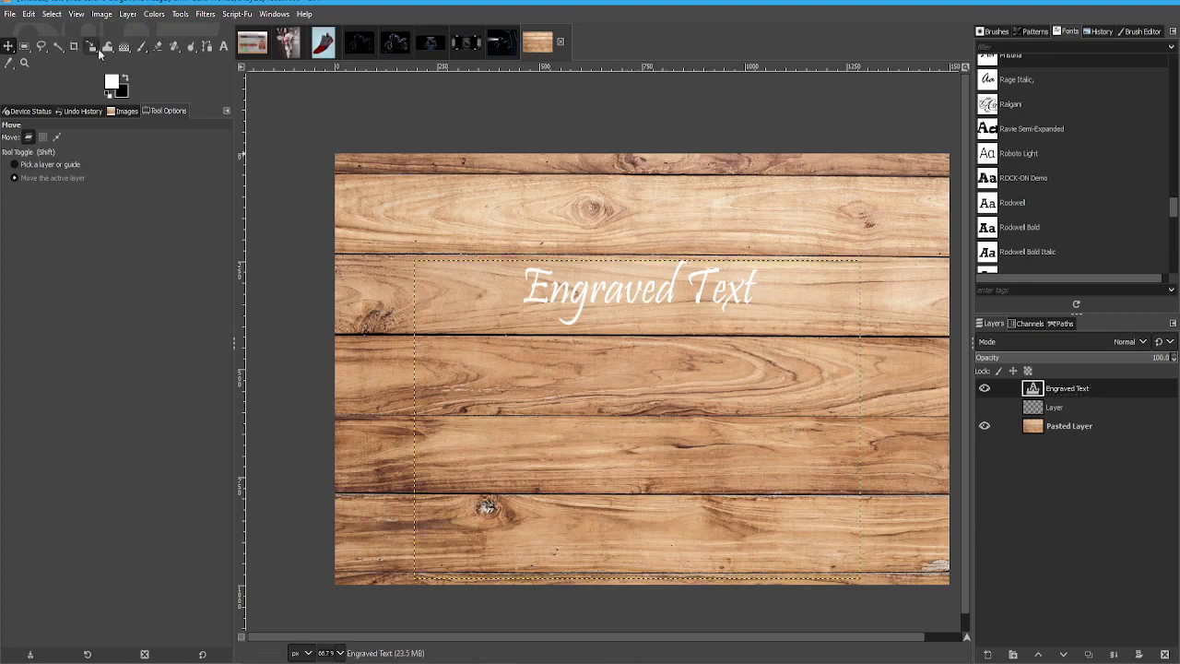
Step: Recolour all the Engraved Text words to dark near-black 1e1e1e
{"action": "left_click", "coordinate": [227, 46]}
{"action": "triple_click", "coordinate": [655, 303]}
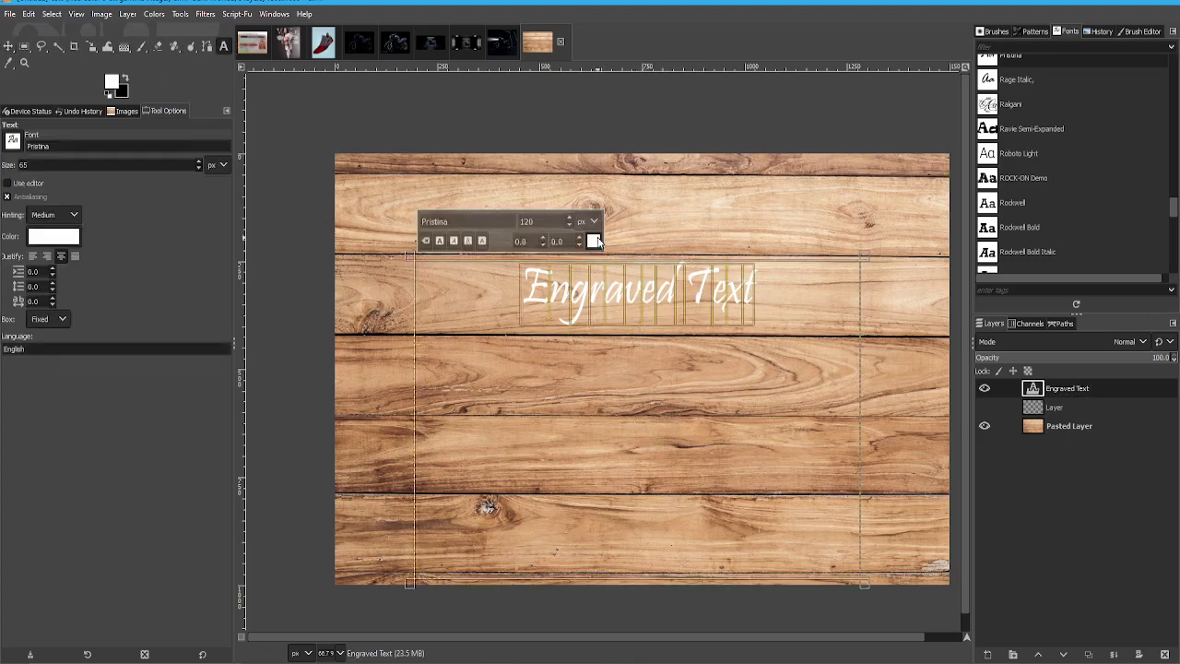
{"action": "left_click", "coordinate": [642, 242]}
{"action": "left_click", "coordinate": [636, 351]}
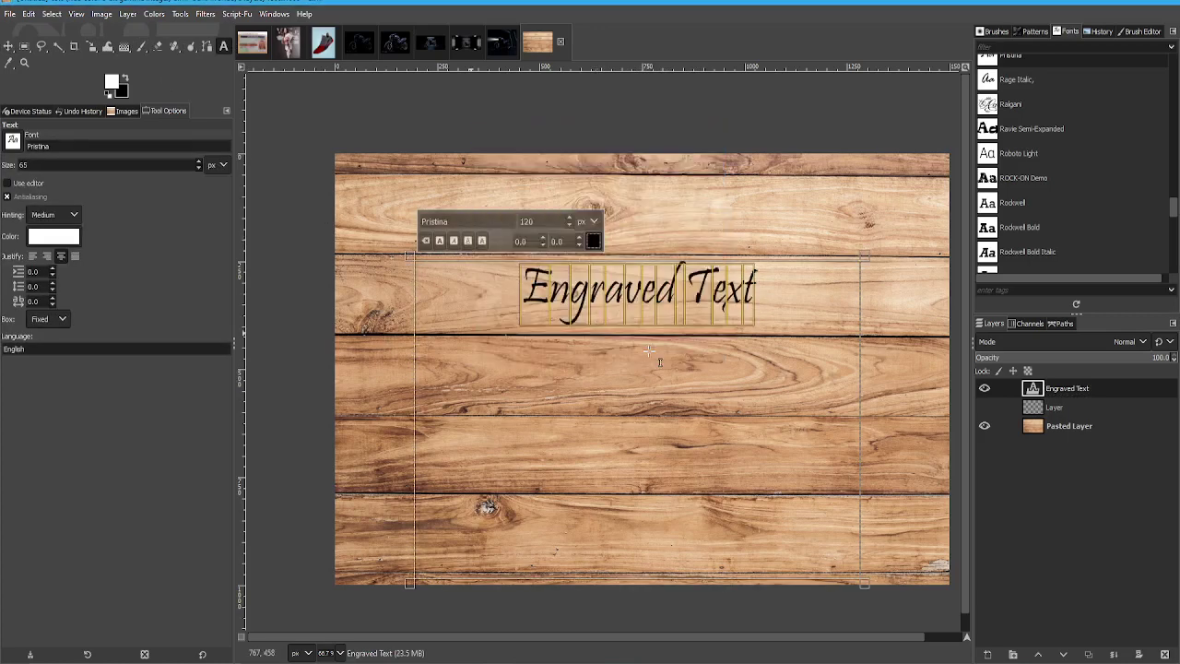
Step: Expand the Engraved Text layer to the full image size with Layer to Image Size
{"action": "left_click", "coordinate": [1097, 453]}
{"action": "left_click", "coordinate": [1068, 406]}
{"action": "left_click", "coordinate": [1065, 391]}
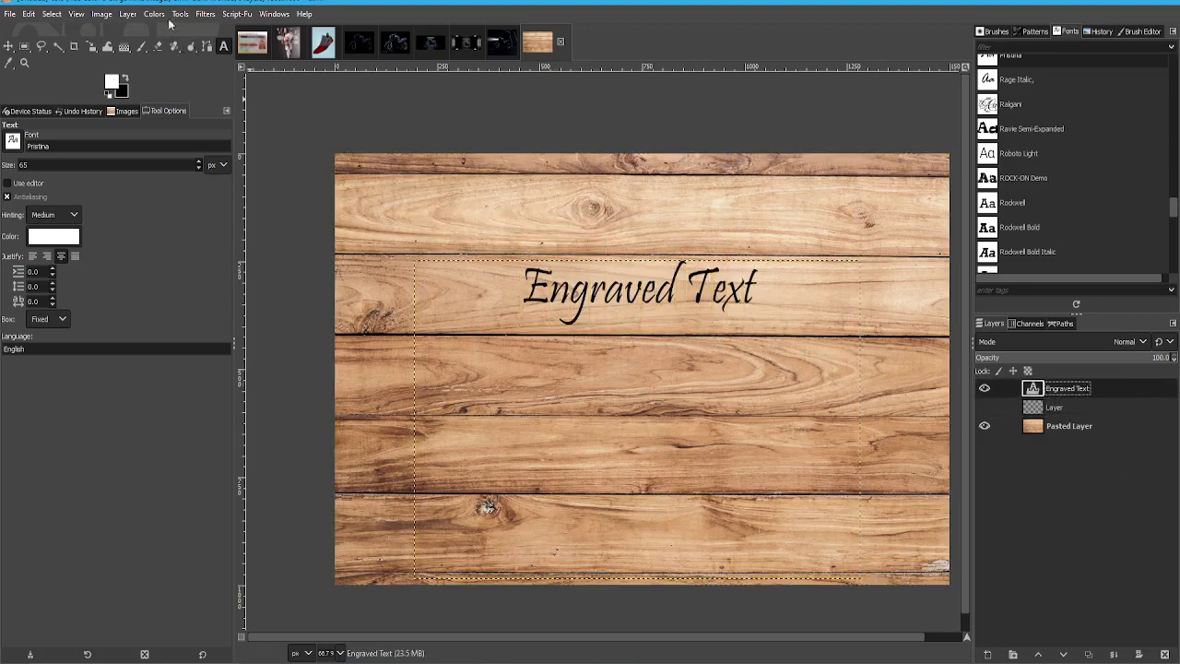
{"action": "left_click", "coordinate": [155, 14]}
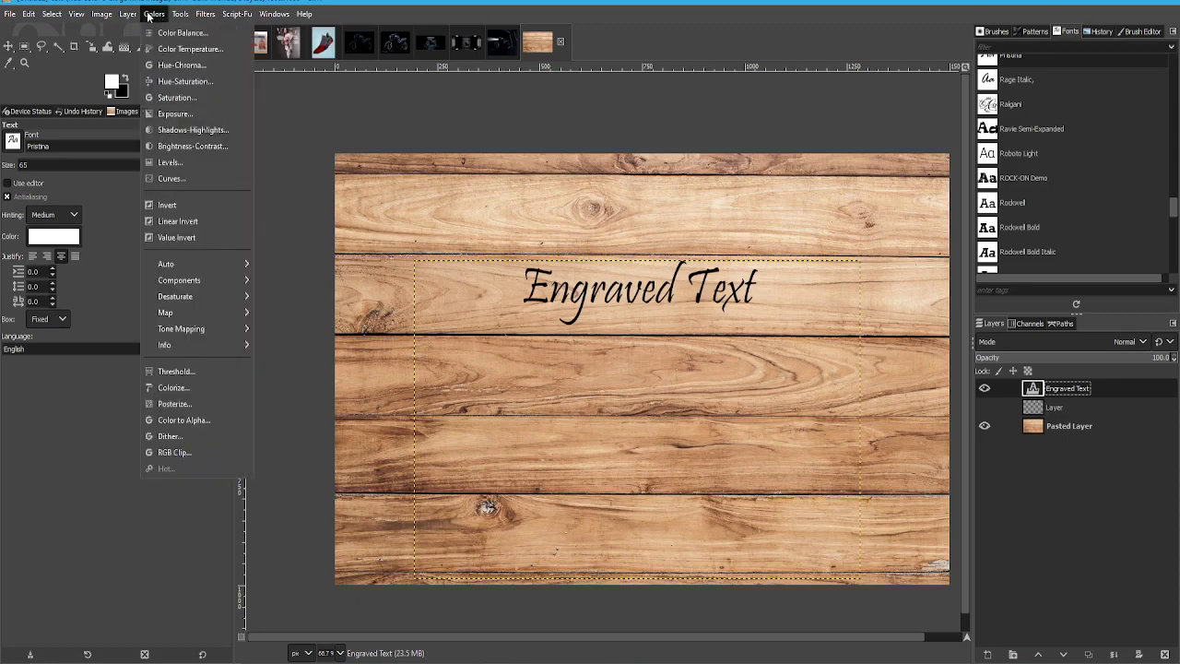
{"action": "mouse_move", "coordinate": [138, 17]}
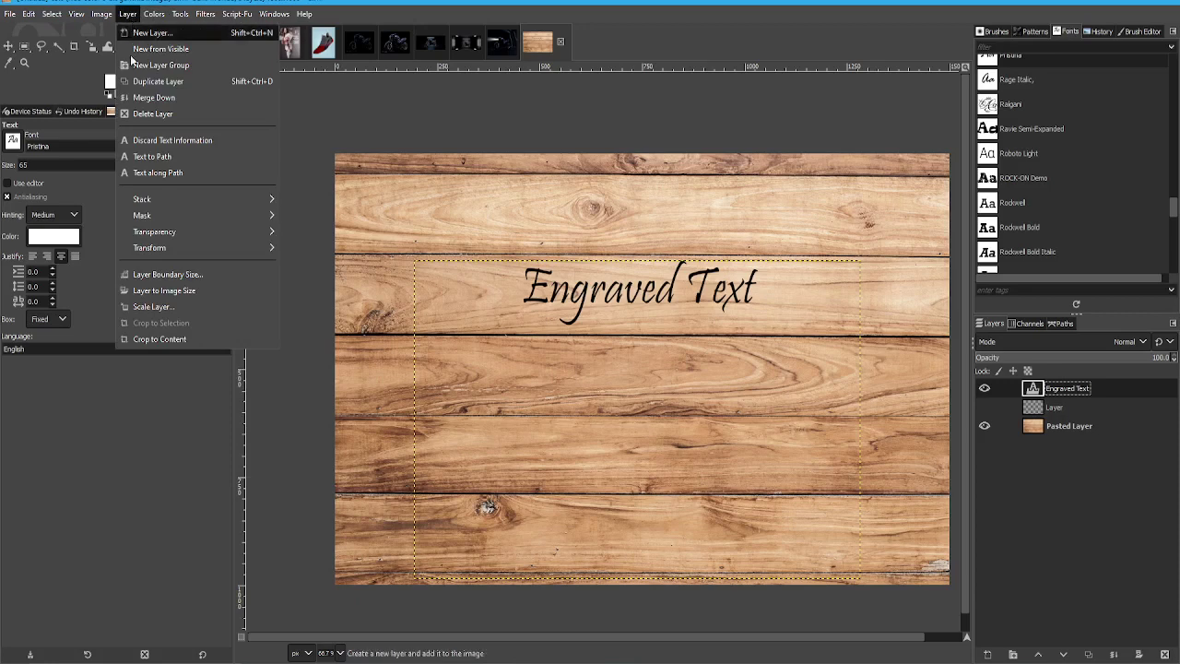
{"action": "left_click", "coordinate": [156, 291]}
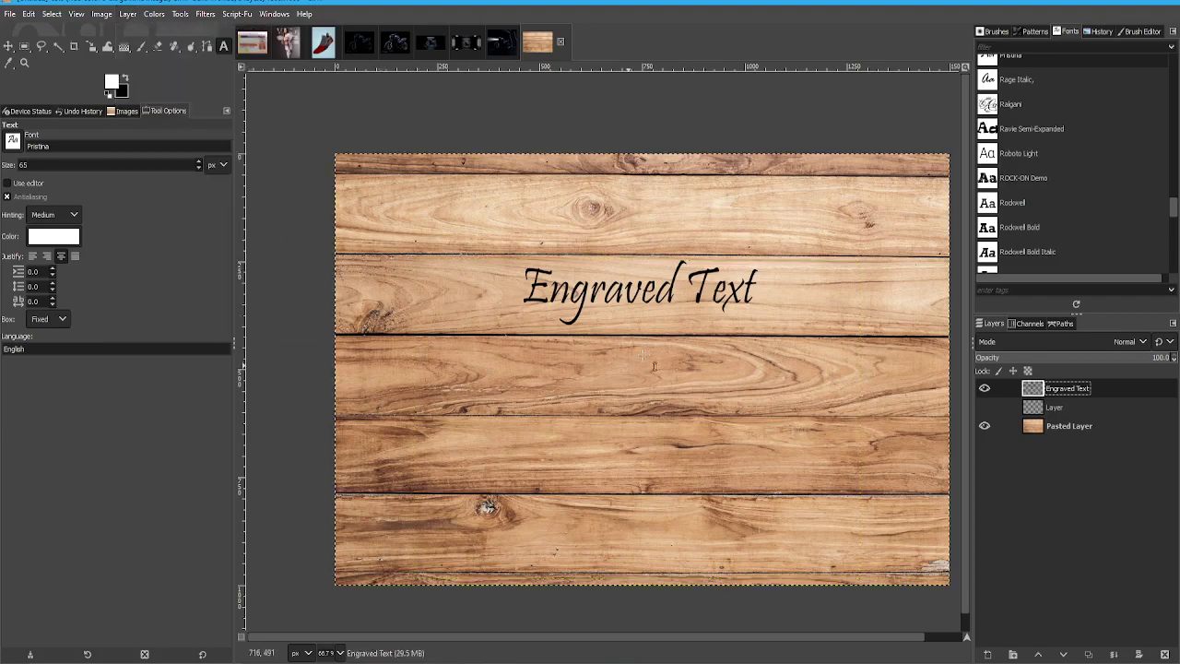
{"action": "key", "text": "ctrl+z"}
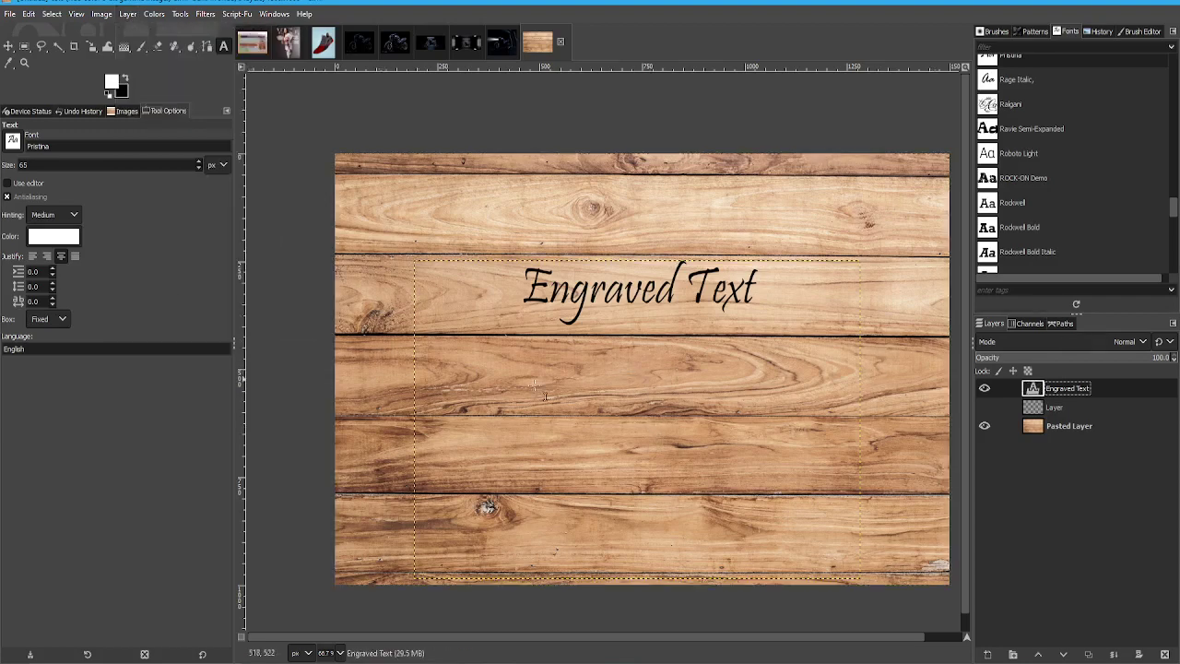
{"action": "scroll", "coordinate": [443, 470], "scroll_direction": "up", "scroll_amount": 1}
{"action": "scroll", "coordinate": [452, 447], "scroll_direction": "down", "scroll_amount": 2}
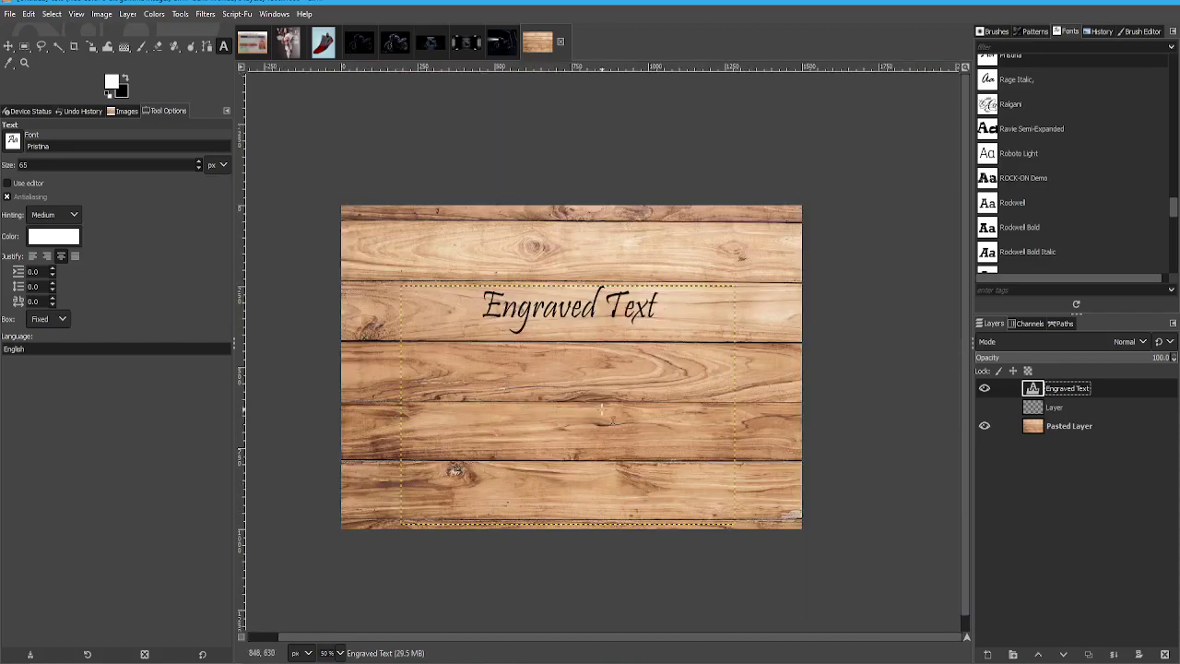
{"action": "key", "text": "ctrl+y"}
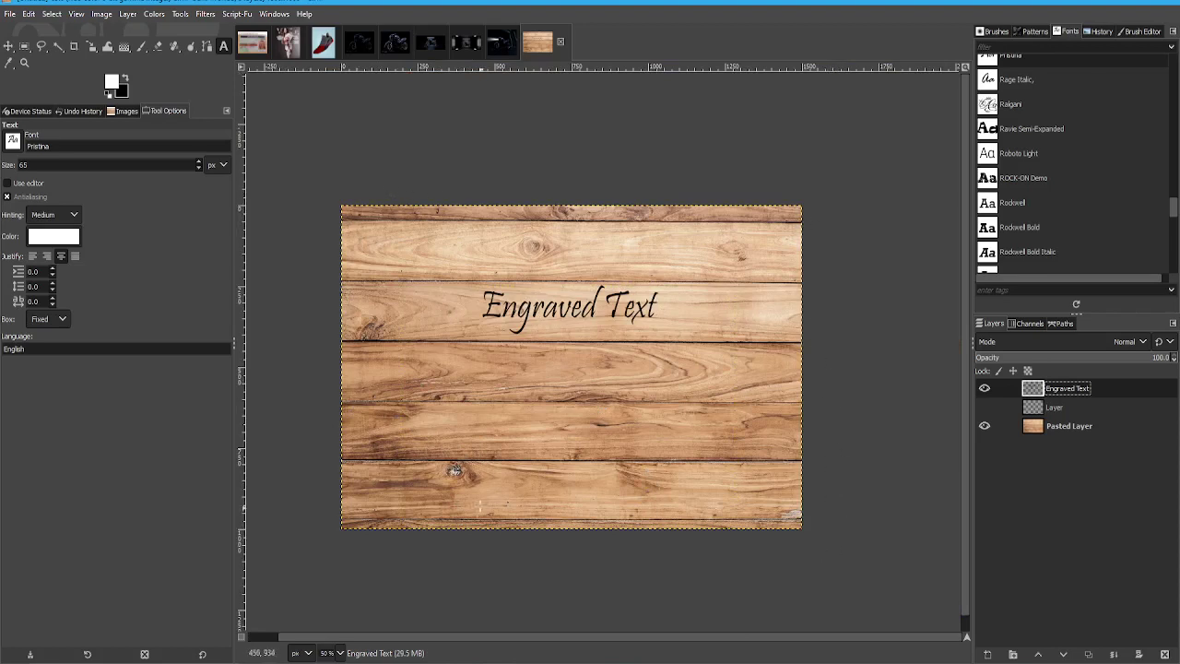
Step: Navigate to Filters > Map to reach the Bump Map filter
{"action": "scroll", "coordinate": [519, 328], "scroll_direction": "up", "scroll_amount": 1}
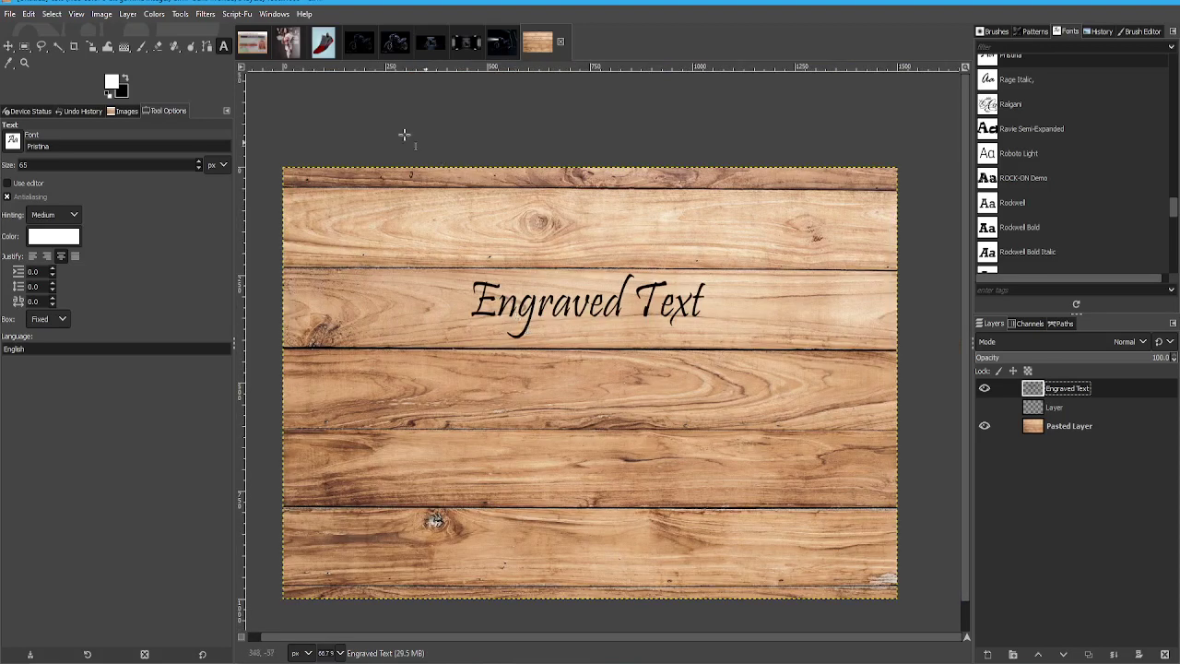
{"action": "left_click", "coordinate": [207, 14]}
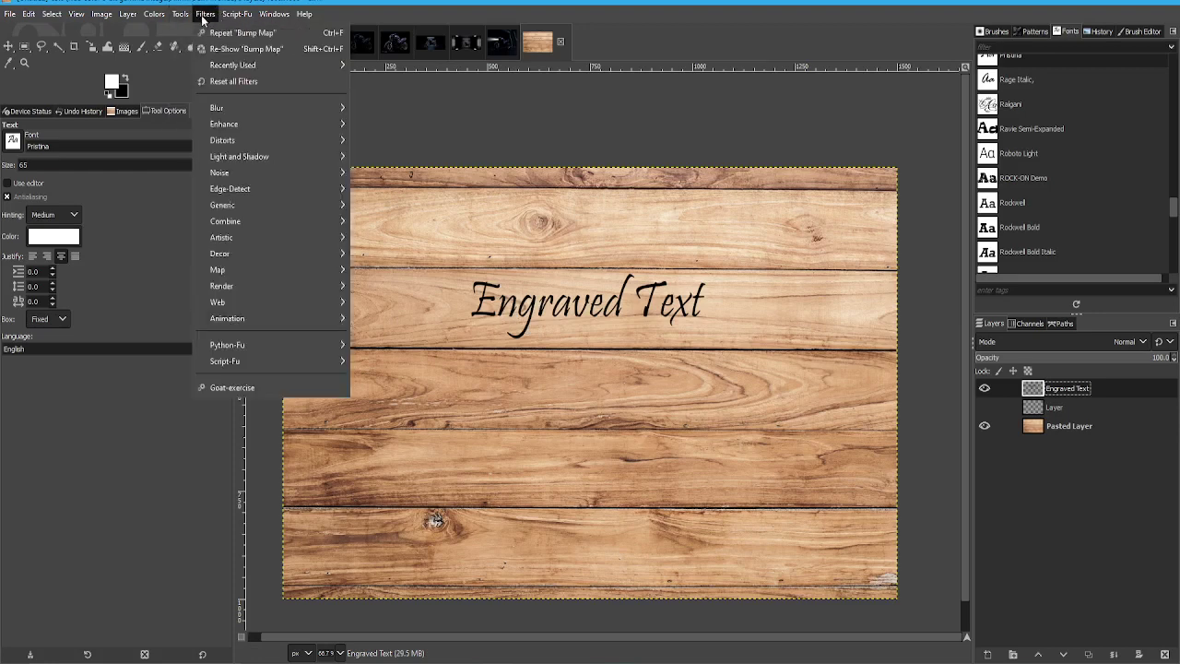
{"action": "mouse_move", "coordinate": [189, 19]}
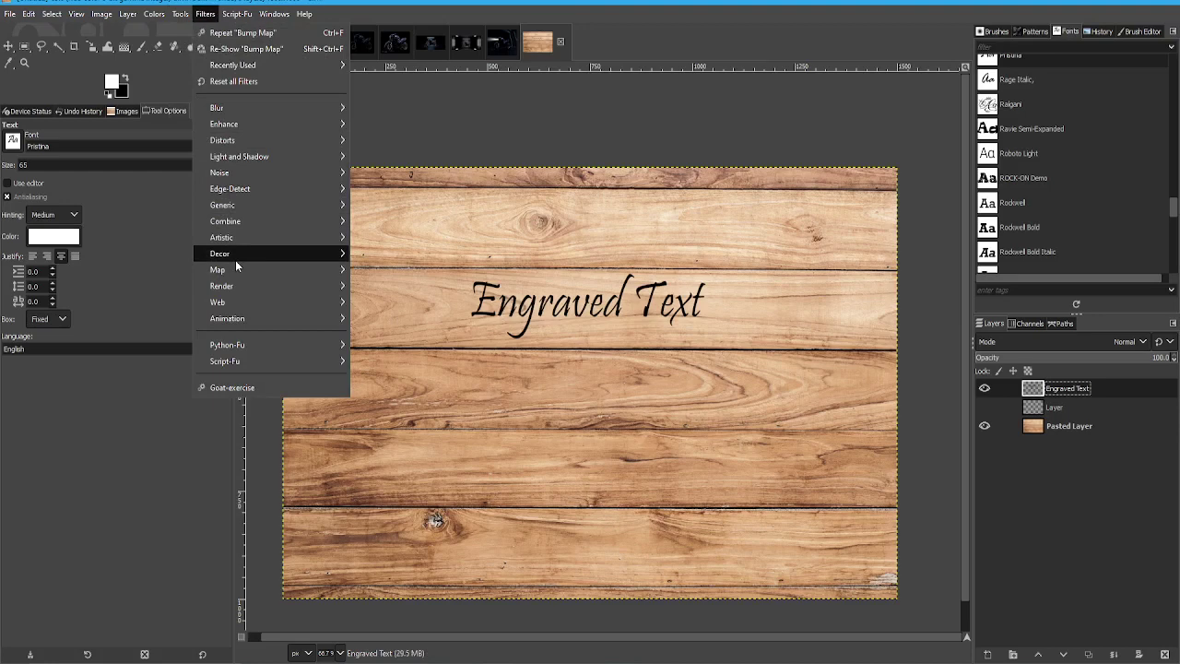
Step: Open Bump Map, reposition its dialog, browse the Aux Input picker, then cancel without applying
{"action": "mouse_move", "coordinate": [237, 274]}
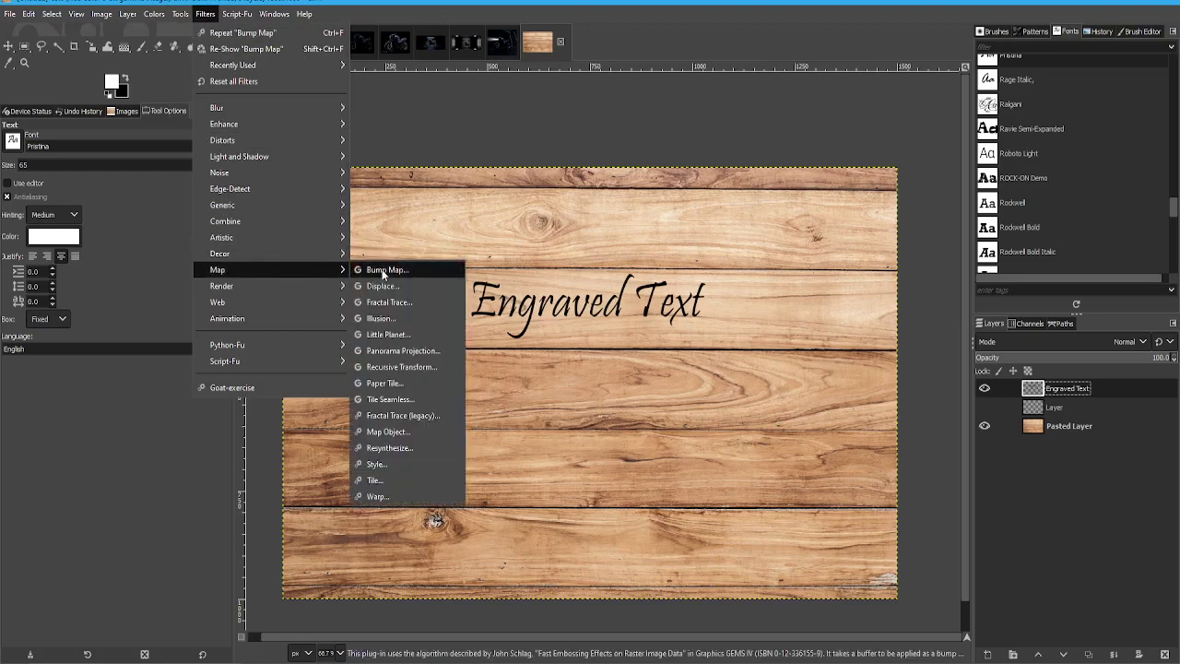
{"action": "left_click", "coordinate": [383, 271]}
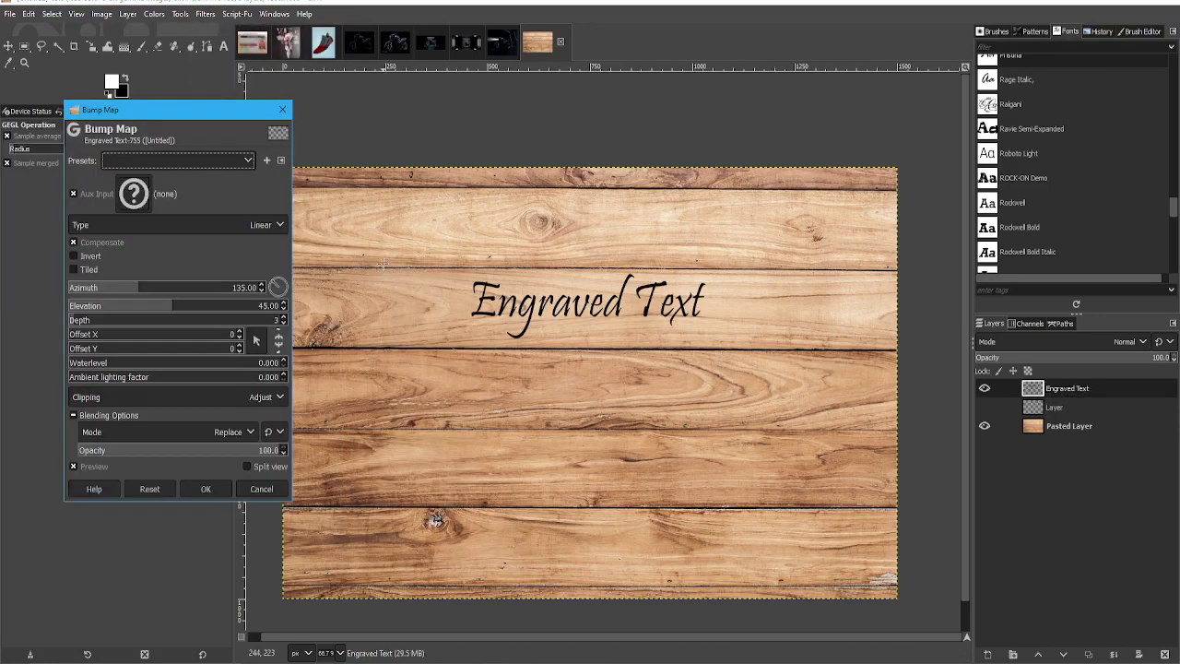
{"action": "left_click_drag", "start_coordinate": [224, 117], "coordinate": [323, 174]}
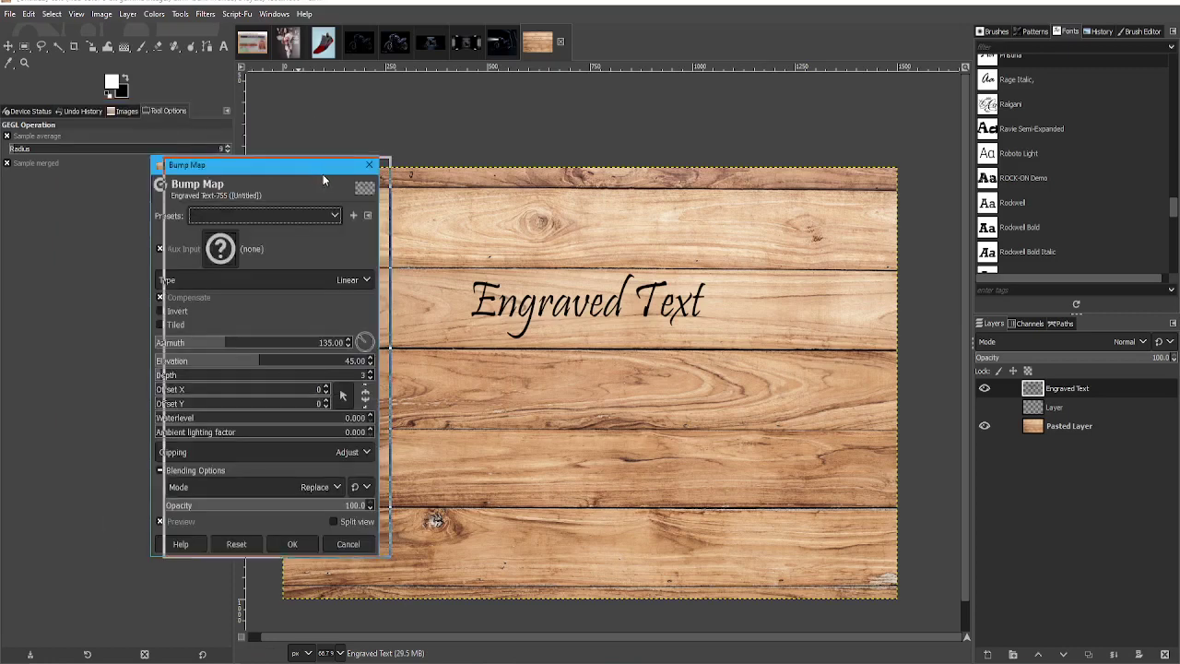
{"action": "left_click", "coordinate": [237, 256]}
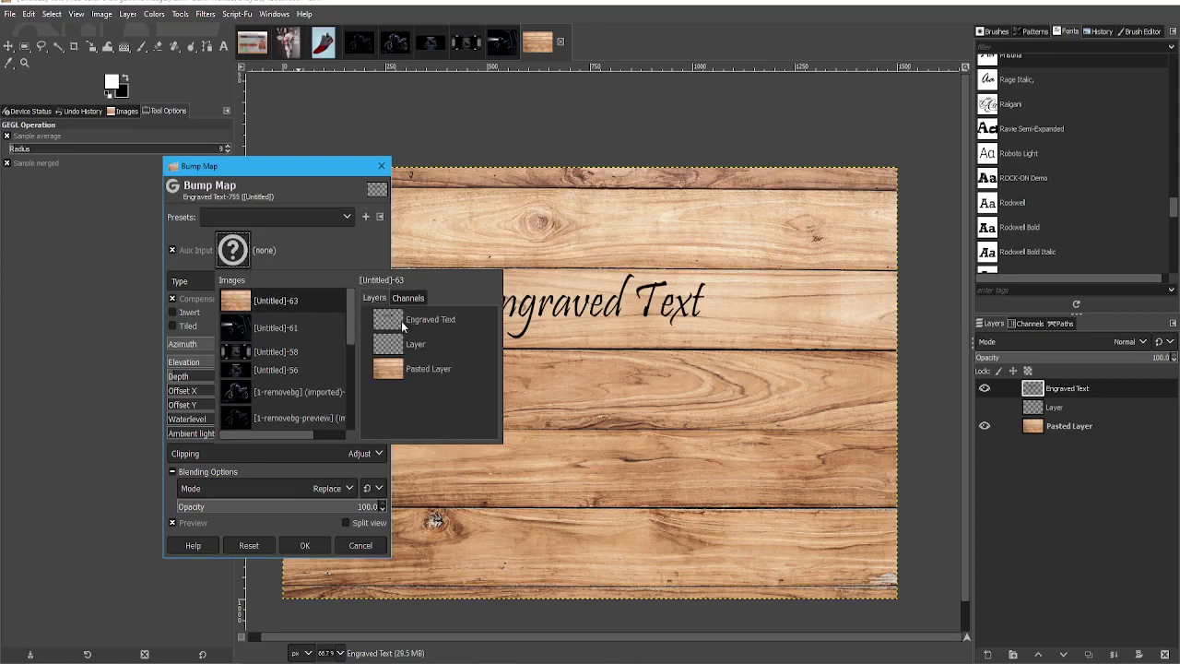
{"action": "left_click", "coordinate": [380, 167]}
{"action": "left_click", "coordinate": [381, 166]}
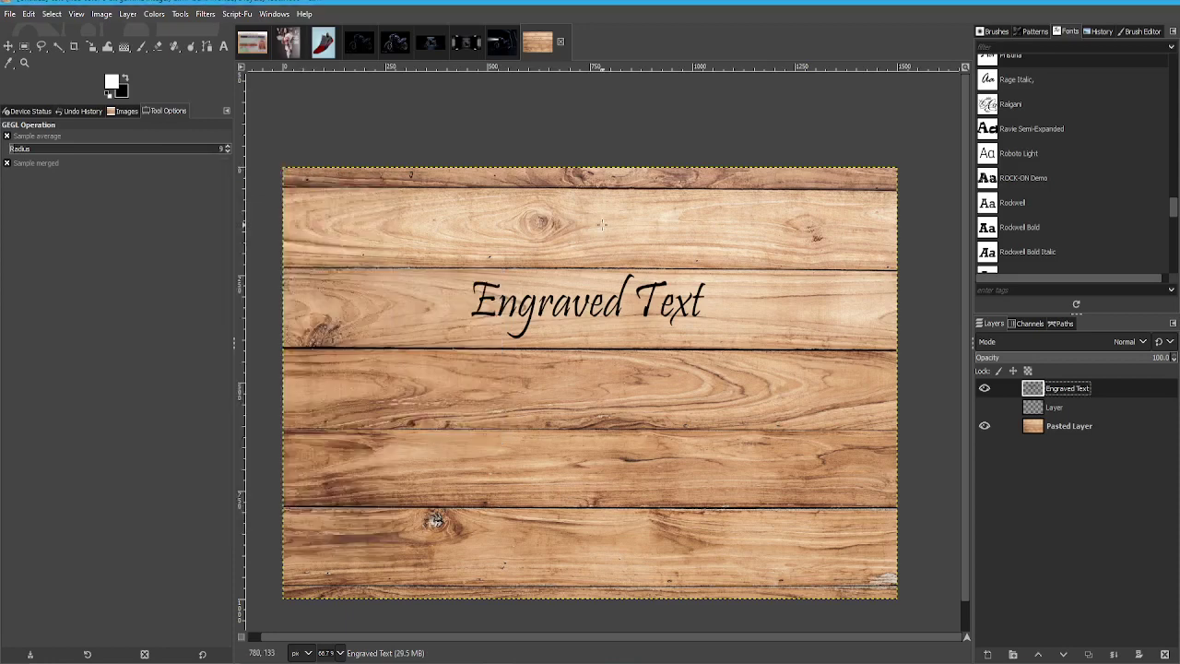
Step: Open Bump Map on the wood Pasted Layer with Engraved Text as aux input, and hide the text layer
{"action": "left_click", "coordinate": [1076, 425]}
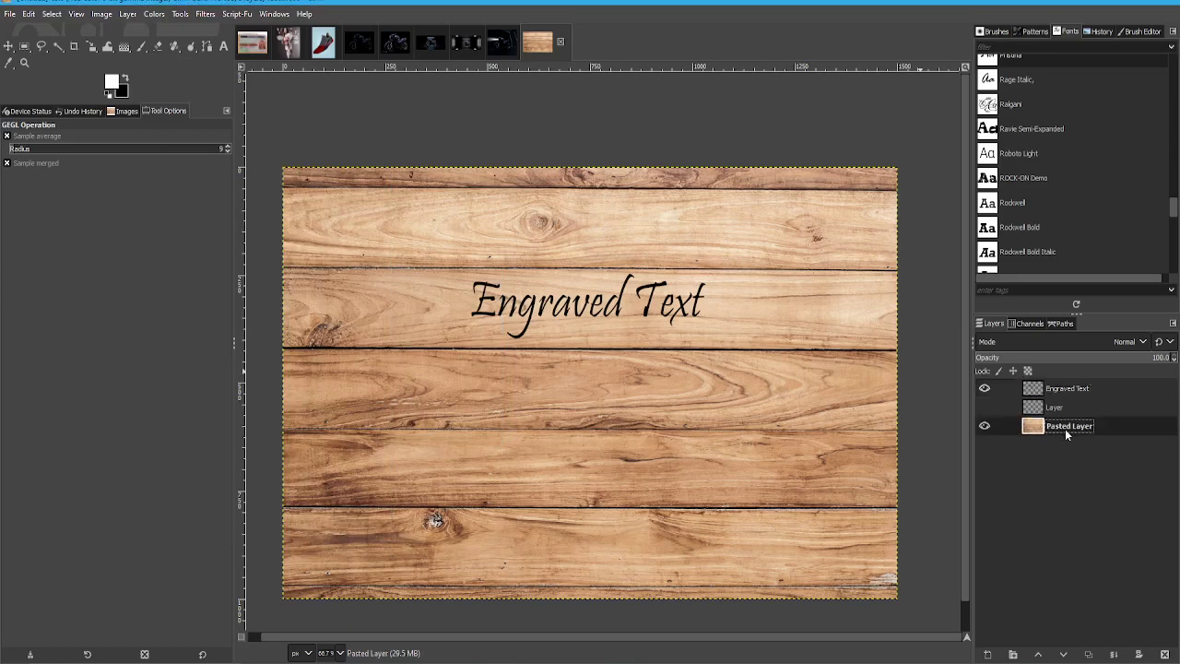
{"action": "left_click", "coordinate": [207, 14]}
{"action": "left_click", "coordinate": [222, 48]}
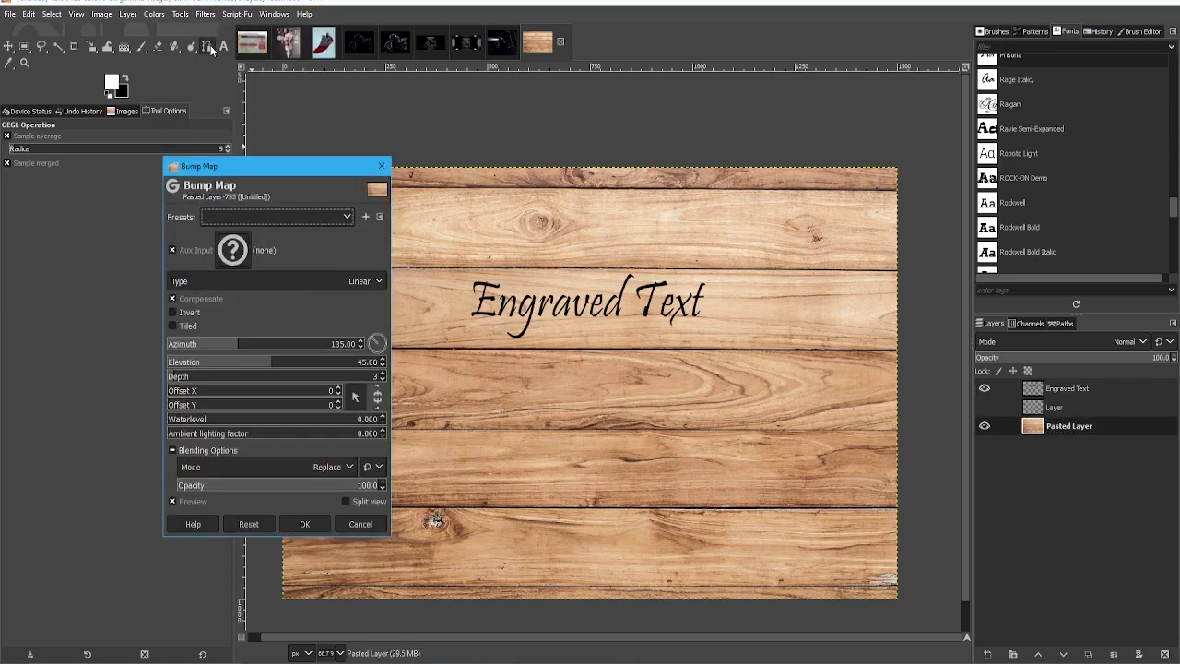
{"action": "left_click", "coordinate": [241, 249]}
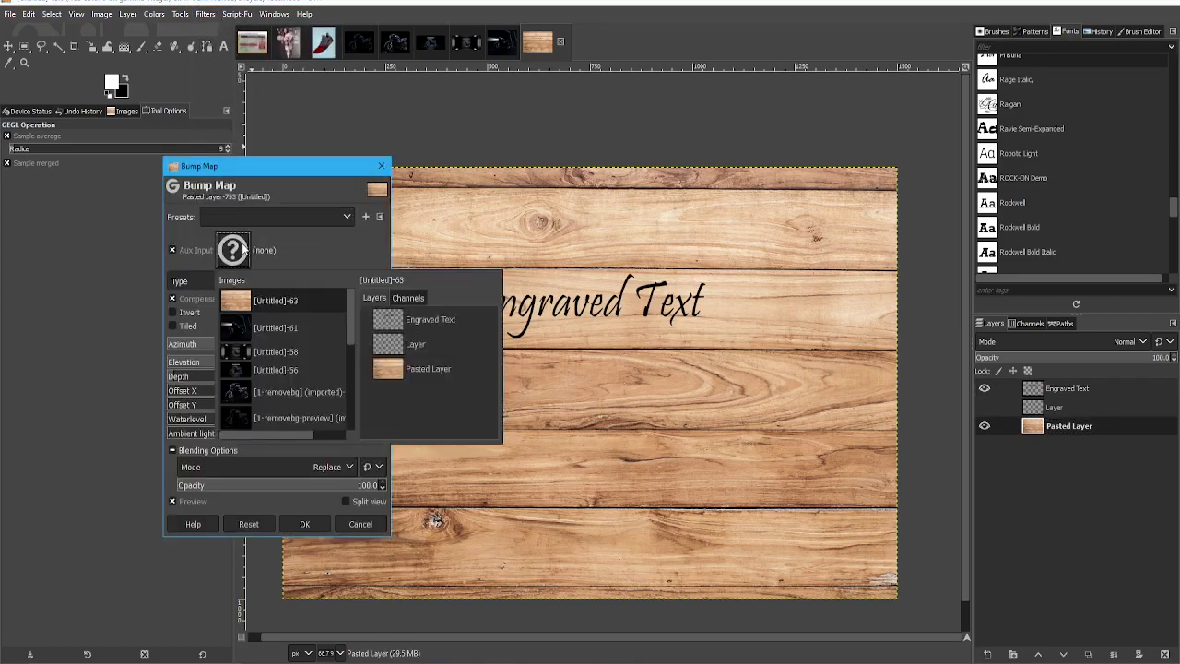
{"action": "left_click", "coordinate": [446, 321]}
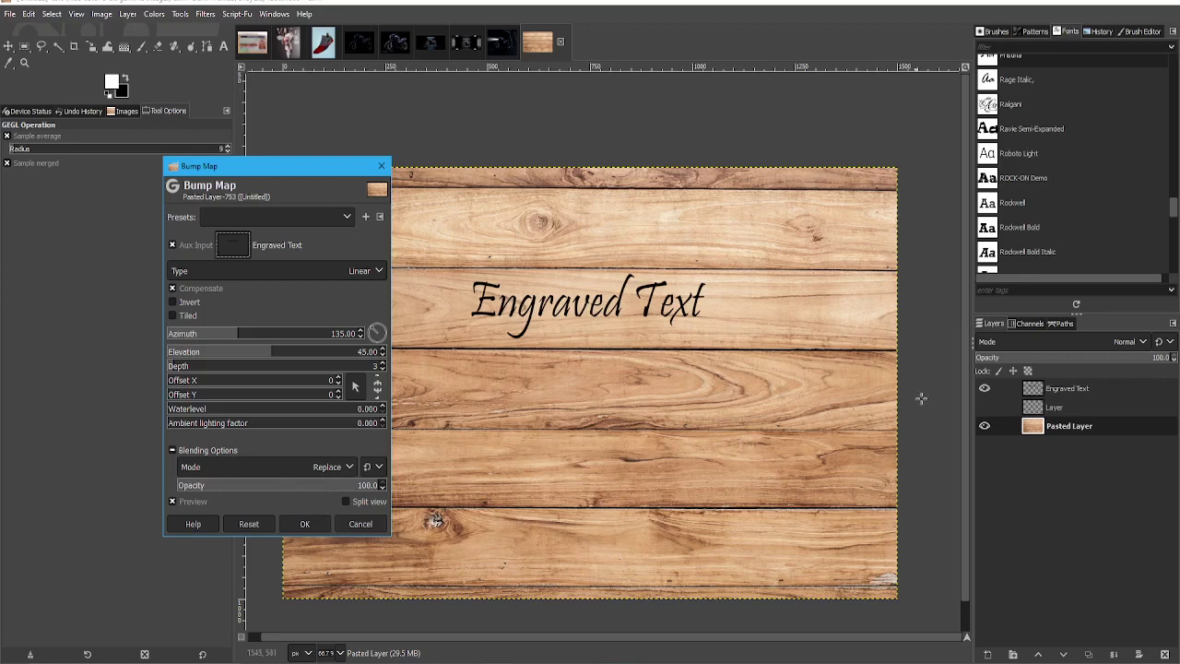
{"action": "left_click", "coordinate": [985, 390]}
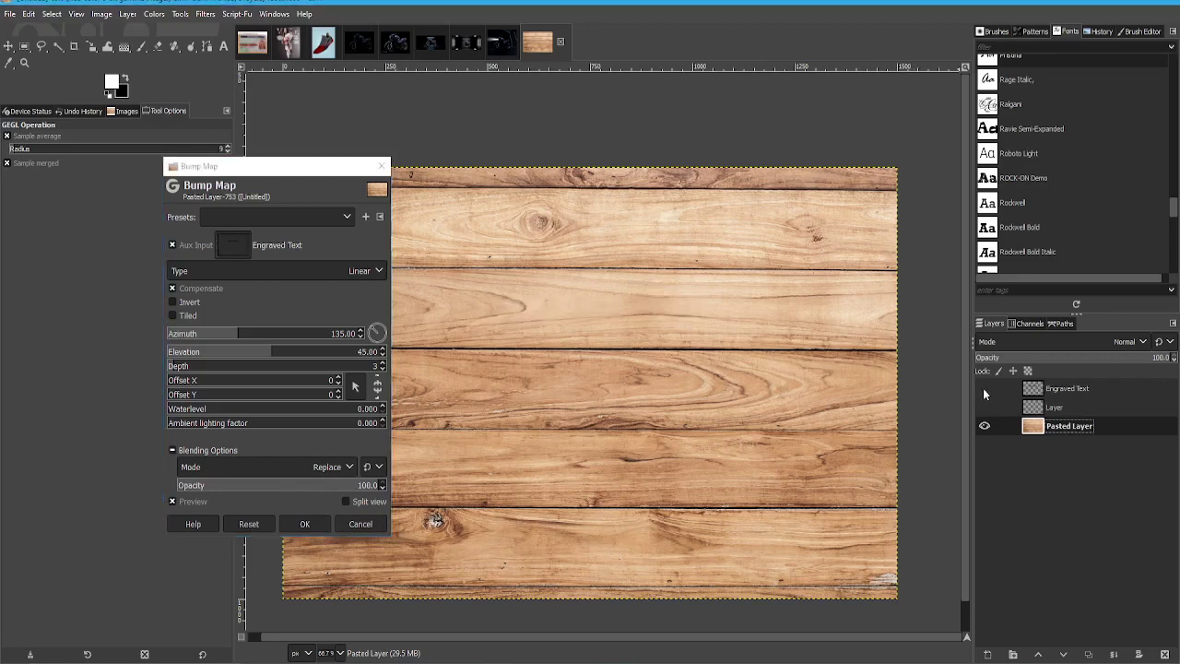
Step: Tune azimuth, waterlevel 0.381 and elevation 41.09 until the text looks carved into the wood
{"action": "left_click", "coordinate": [1049, 390]}
{"action": "left_click_drag", "start_coordinate": [242, 336], "coordinate": [205, 354]}
{"action": "mouse_move", "coordinate": [189, 416]}
{"action": "left_mouse_down"}
{"action": "mouse_move", "coordinate": [308, 411]}
{"action": "mouse_move", "coordinate": [148, 419]}
{"action": "mouse_move", "coordinate": [212, 416]}
{"action": "left_mouse_up"}
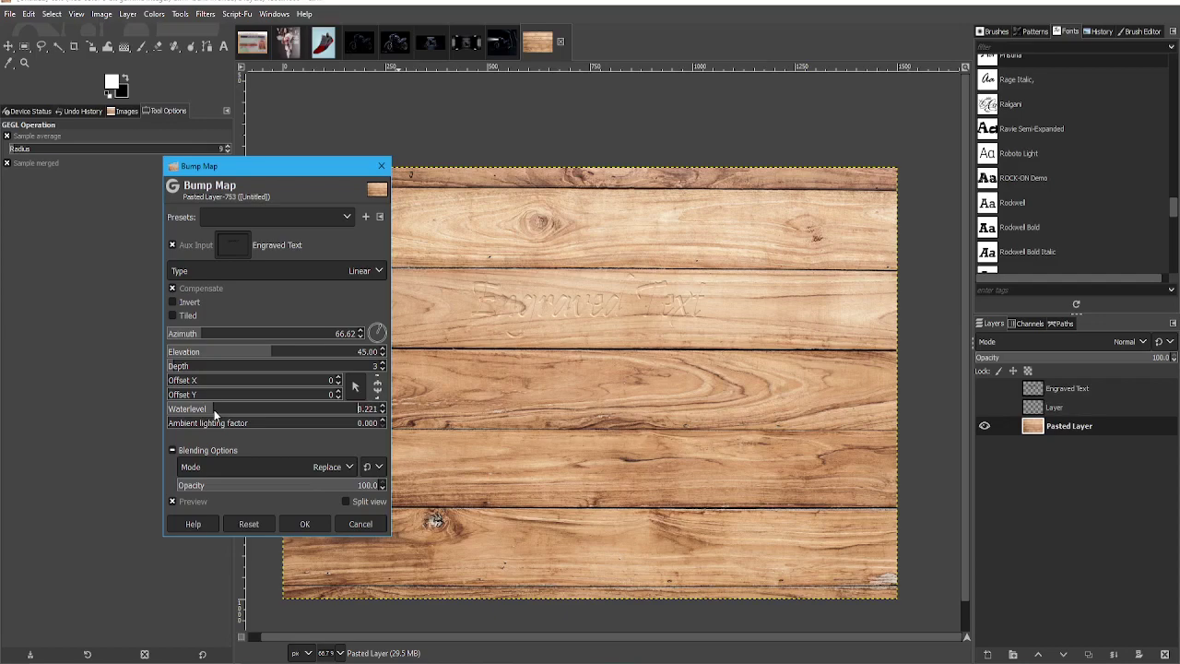
{"action": "key", "text": "1"}
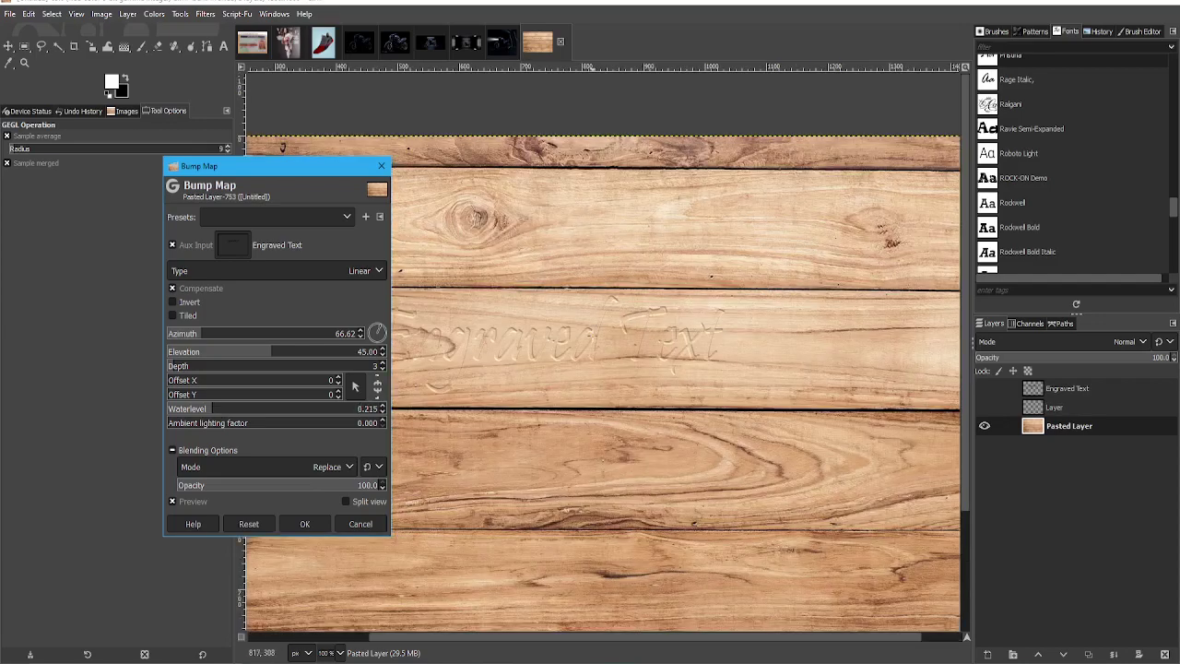
{"action": "key", "text": "plus"}
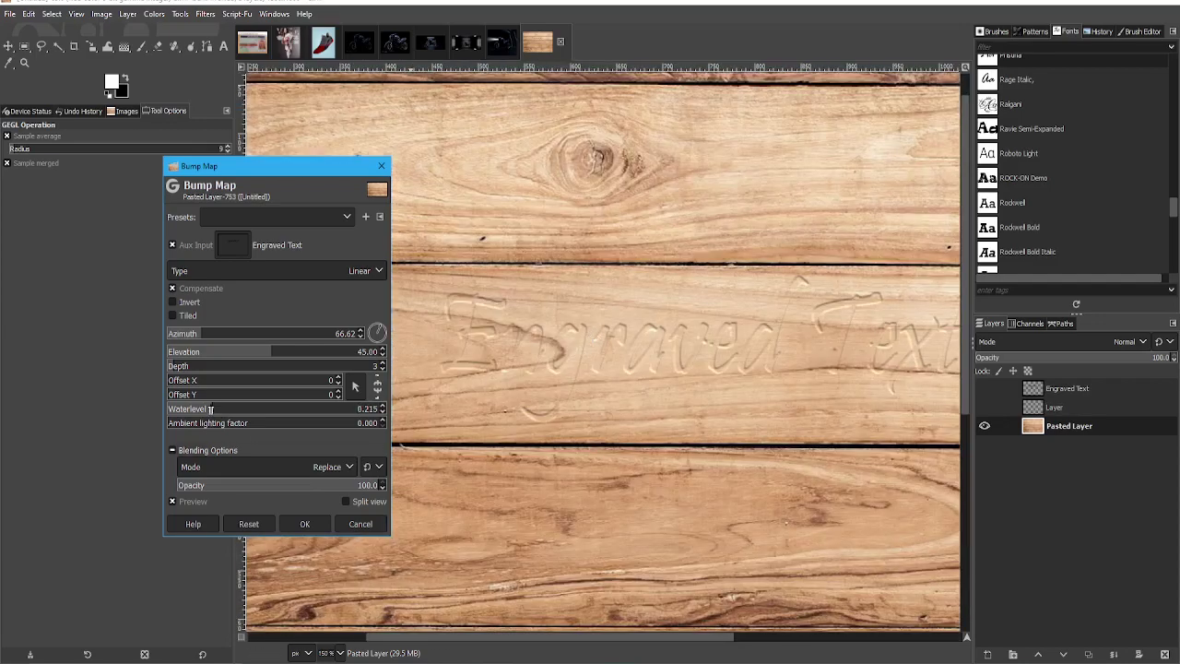
{"action": "left_click_drag", "start_coordinate": [211, 409], "coordinate": [383, 414]}
{"action": "left_click_drag", "start_coordinate": [477, 413], "coordinate": [248, 409]}
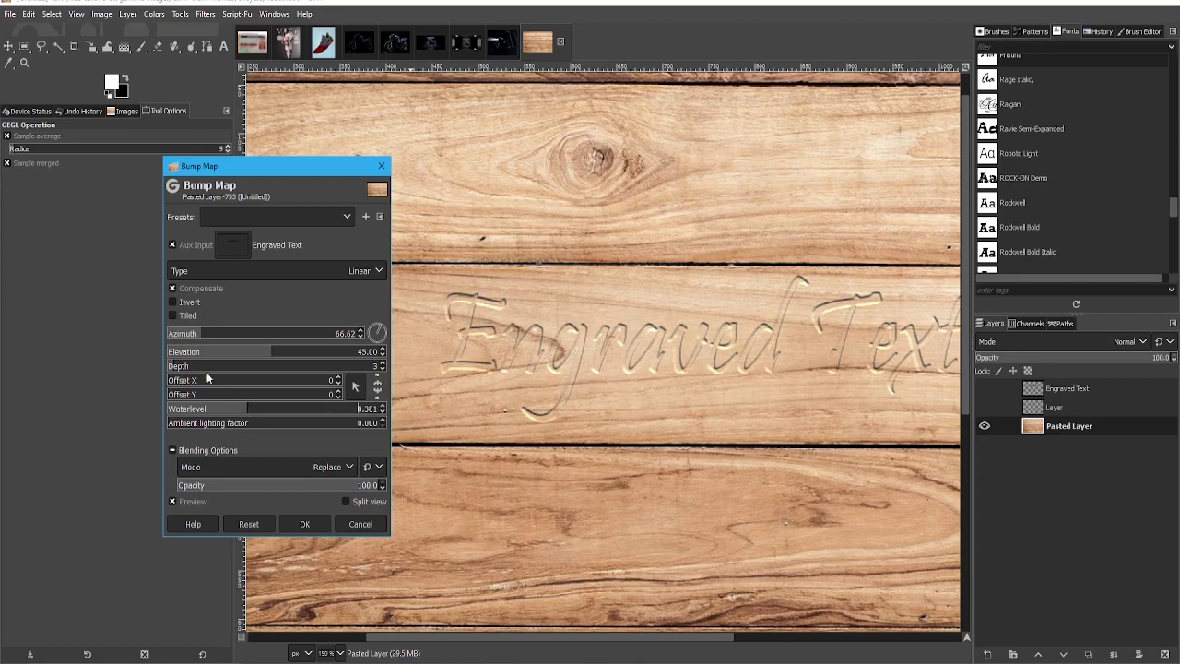
{"action": "mouse_move", "coordinate": [275, 354]}
{"action": "left_mouse_down"}
{"action": "mouse_move", "coordinate": [428, 353]}
{"action": "mouse_move", "coordinate": [141, 362]}
{"action": "mouse_move", "coordinate": [315, 359]}
{"action": "mouse_move", "coordinate": [263, 367]}
{"action": "left_mouse_up"}
Step: Swing the bump-map light direction around to an azimuth of about 131.31
{"action": "left_click_drag", "start_coordinate": [201, 337], "coordinate": [267, 360]}
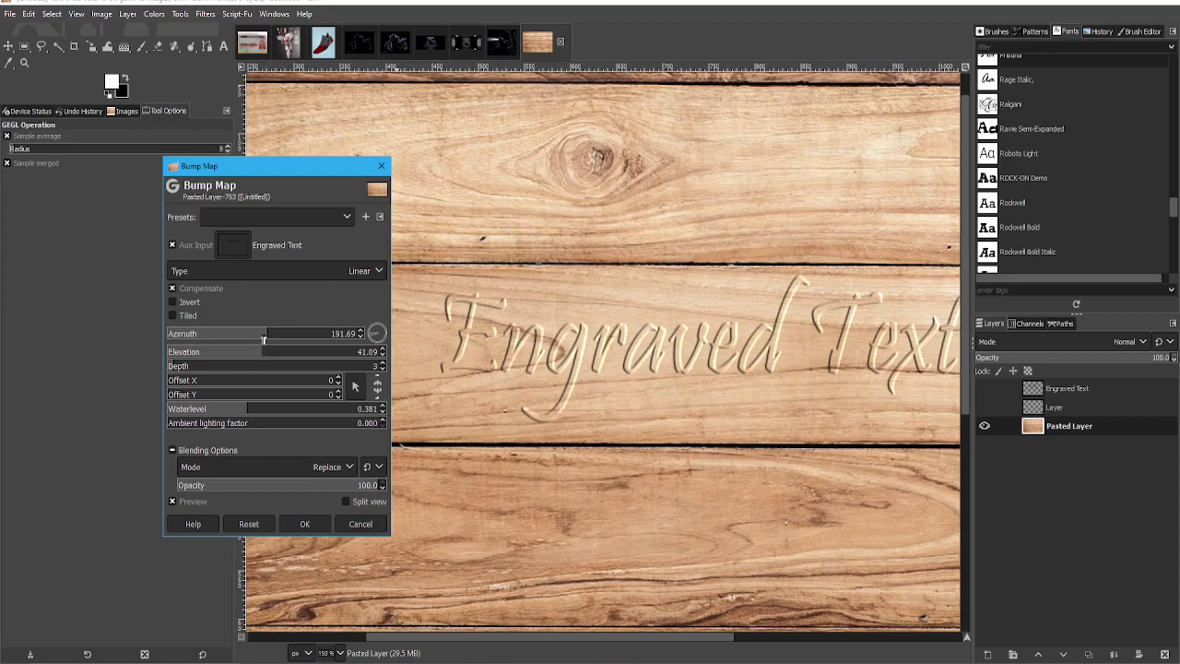
{"action": "left_click_drag", "start_coordinate": [267, 336], "coordinate": [237, 334]}
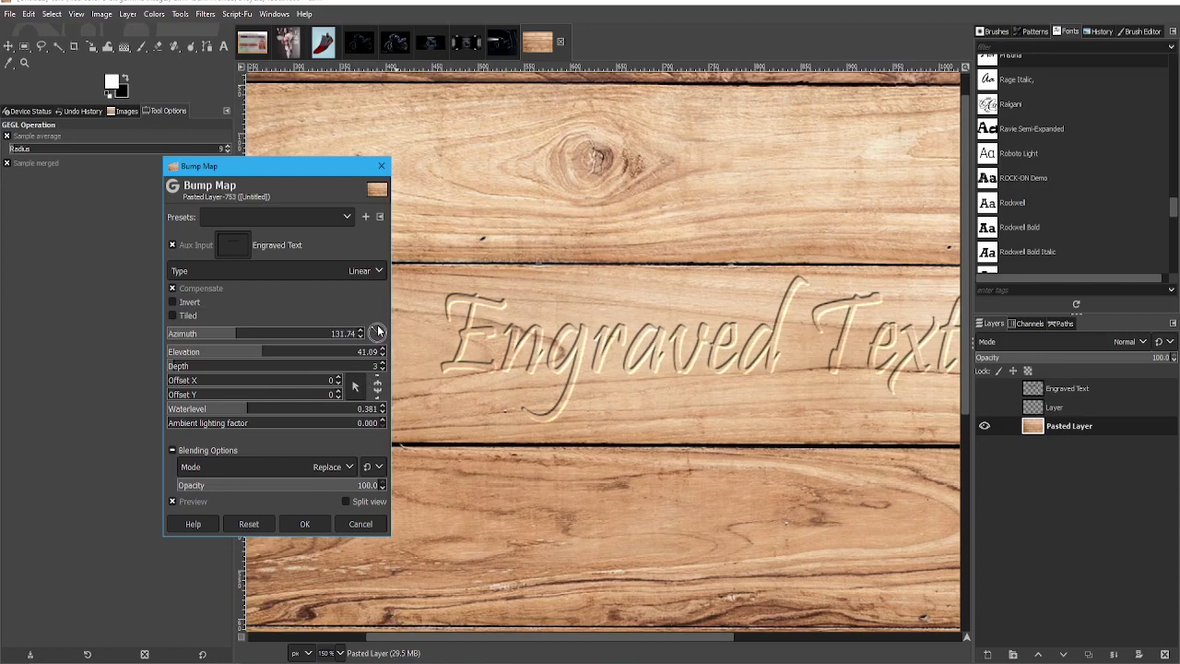
{"action": "left_click_drag", "start_coordinate": [378, 334], "coordinate": [378, 333]}
Step: Apply the bump map to the wood planks, inspect the carving, and reselect the Engraved Text layer
{"action": "left_click", "coordinate": [304, 524]}
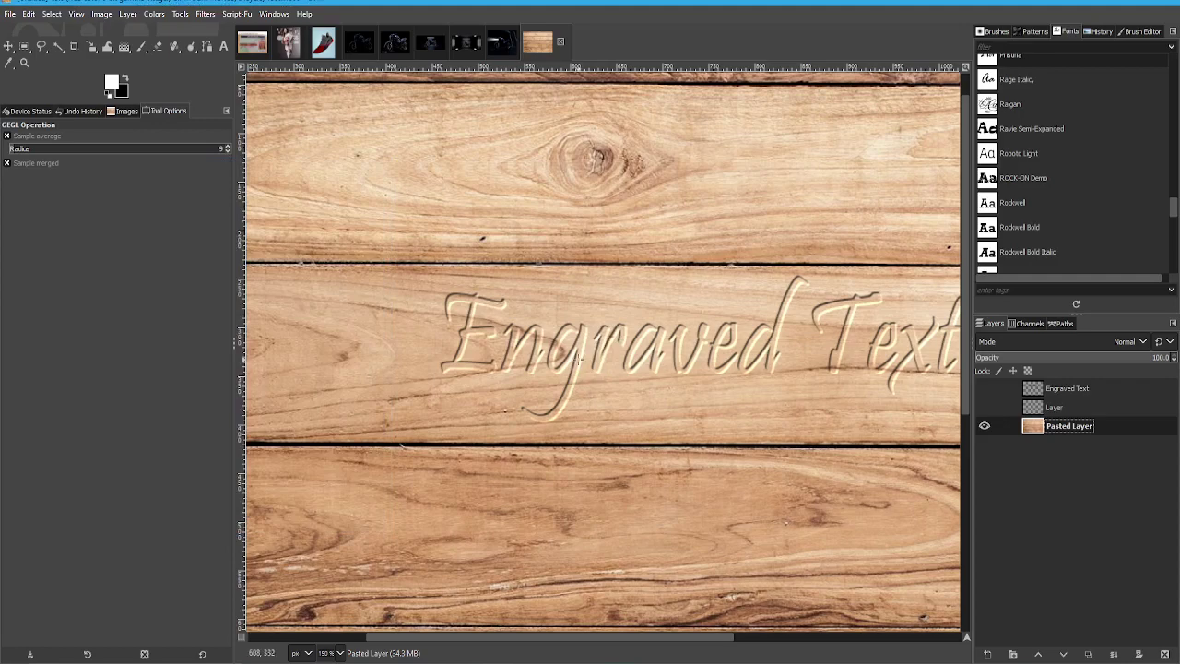
{"action": "scroll", "coordinate": [586, 366], "scroll_direction": "down", "scroll_amount": 1}
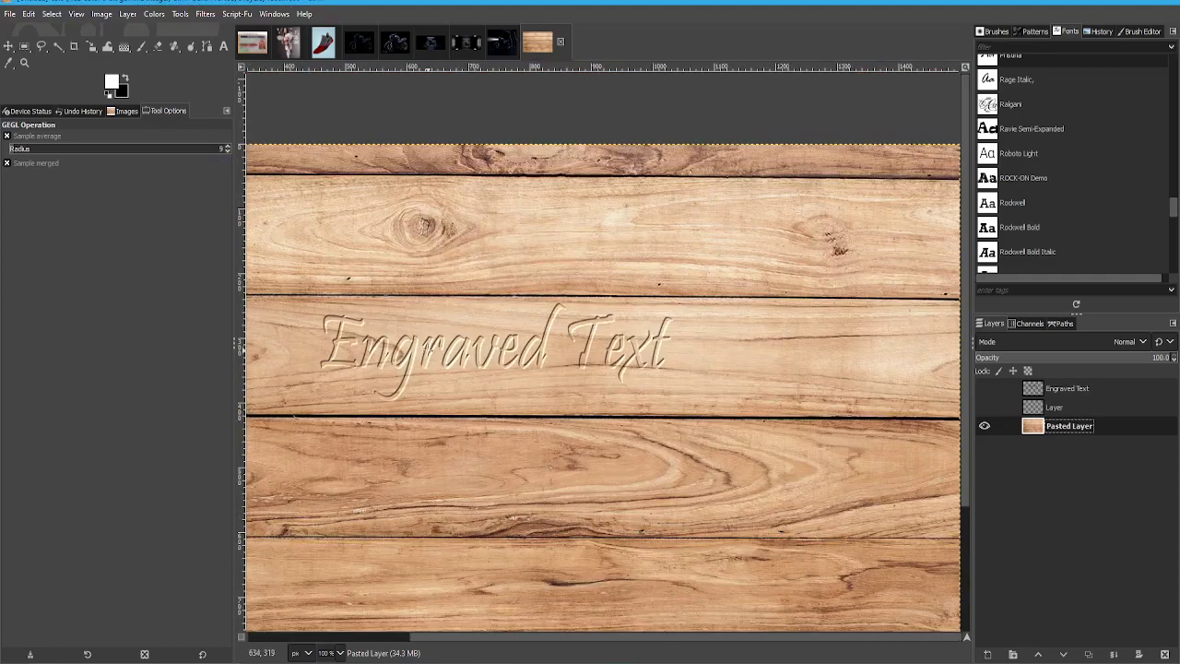
{"action": "scroll", "coordinate": [429, 349], "scroll_direction": "up", "scroll_amount": 1}
{"action": "scroll", "coordinate": [427, 351], "scroll_direction": "left", "scroll_amount": 3}
{"action": "scroll", "coordinate": [427, 351], "scroll_direction": "down", "scroll_amount": 2}
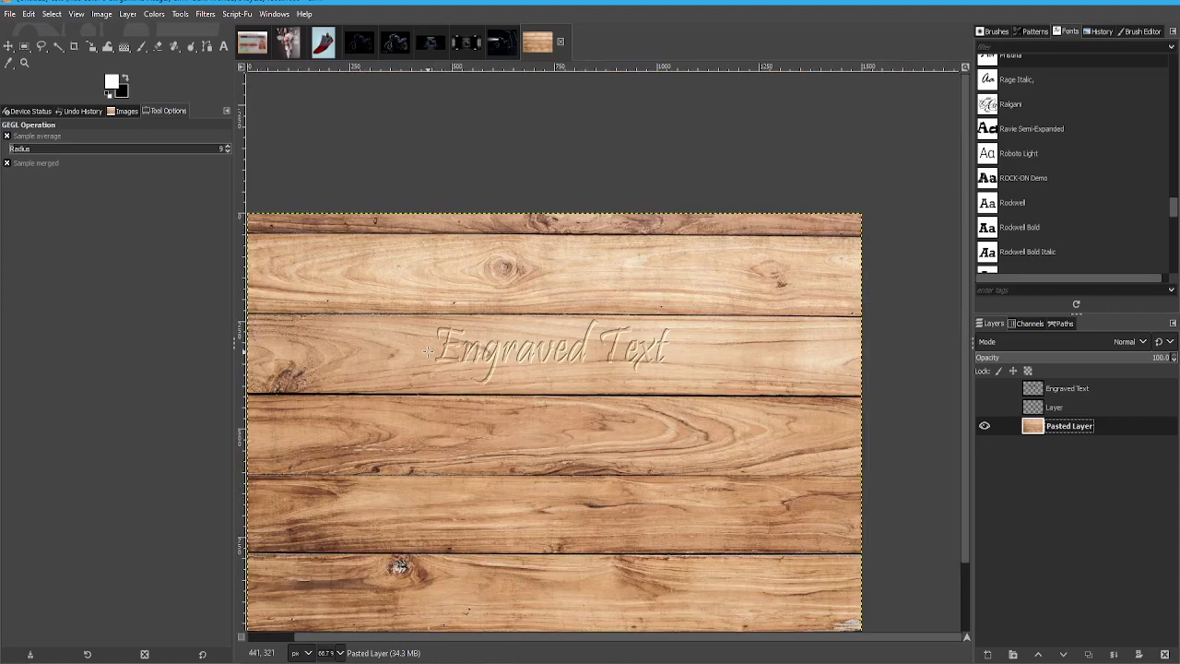
{"action": "scroll", "coordinate": [429, 352], "scroll_direction": "up", "scroll_amount": 1}
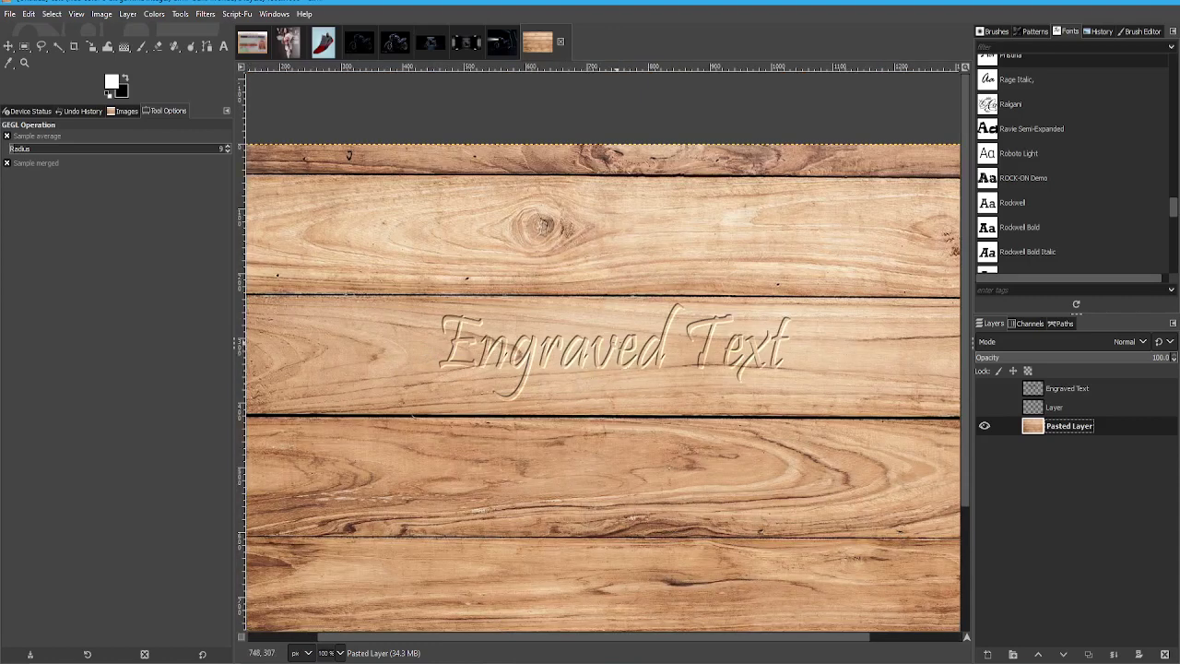
{"action": "left_click", "coordinate": [1066, 394]}
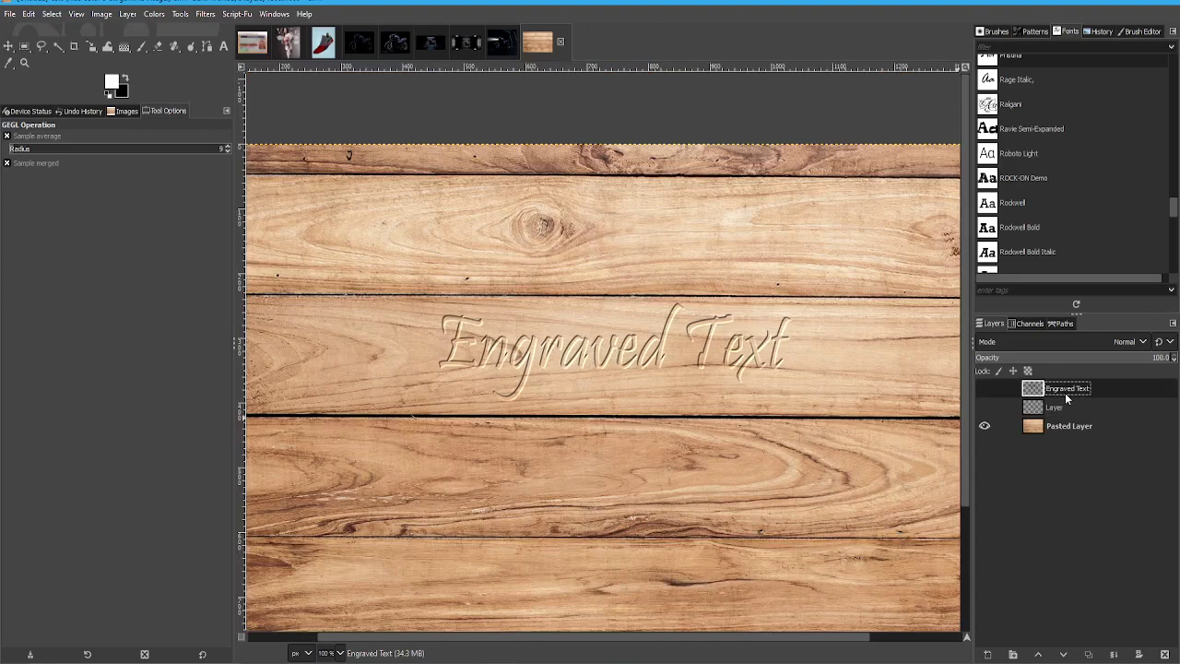
Step: Unhide the Engraved Text layer and blend it in Linear burn mode at 39.9 opacity
{"action": "left_click", "coordinate": [984, 390]}
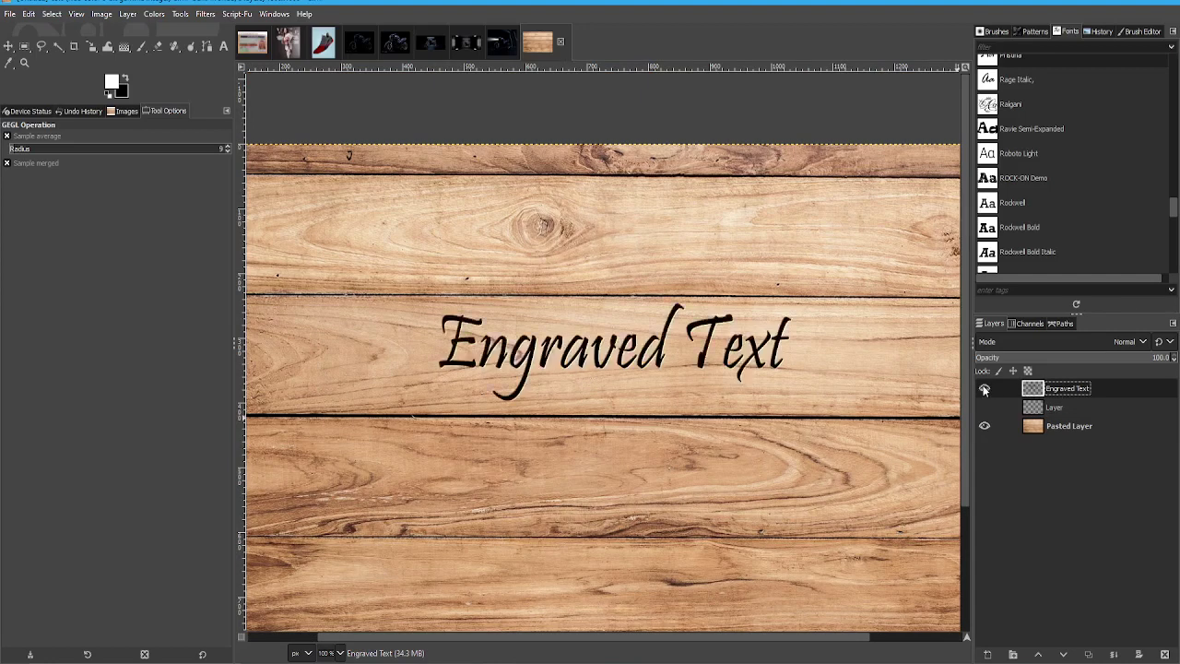
{"action": "mouse_move", "coordinate": [1048, 362]}
{"action": "left_mouse_down"}
{"action": "mouse_move", "coordinate": [956, 364]}
{"action": "mouse_move", "coordinate": [986, 376]}
{"action": "mouse_move", "coordinate": [1176, 369]}
{"action": "mouse_move", "coordinate": [1050, 358]}
{"action": "left_mouse_up"}
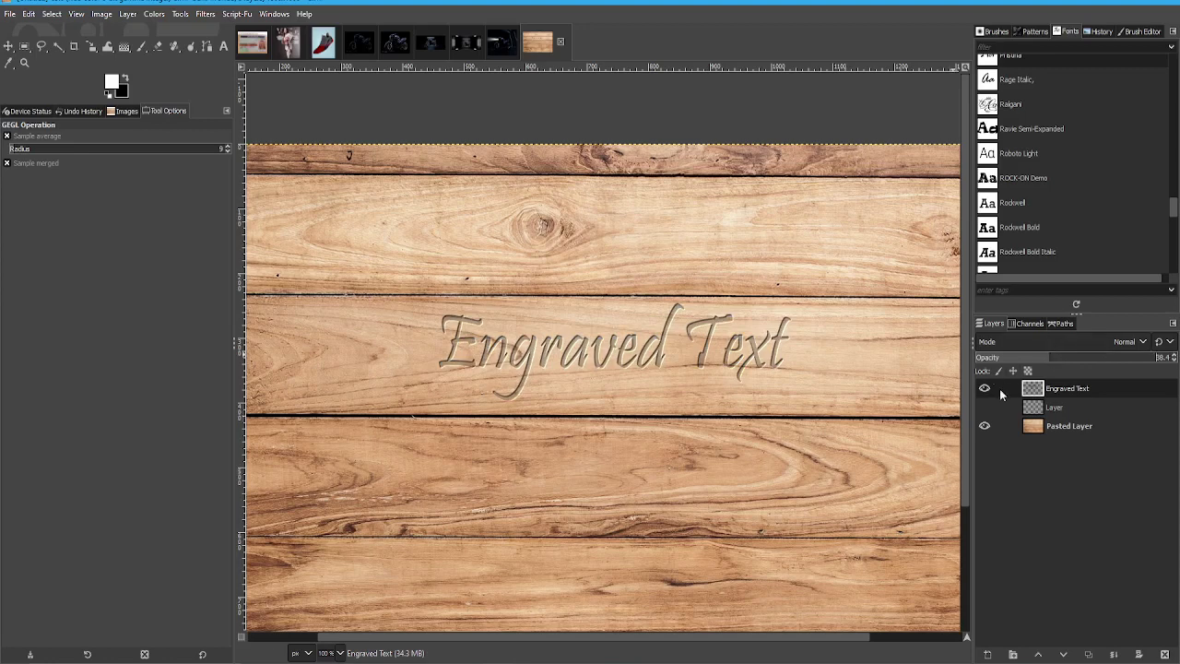
{"action": "left_click", "coordinate": [1107, 345]}
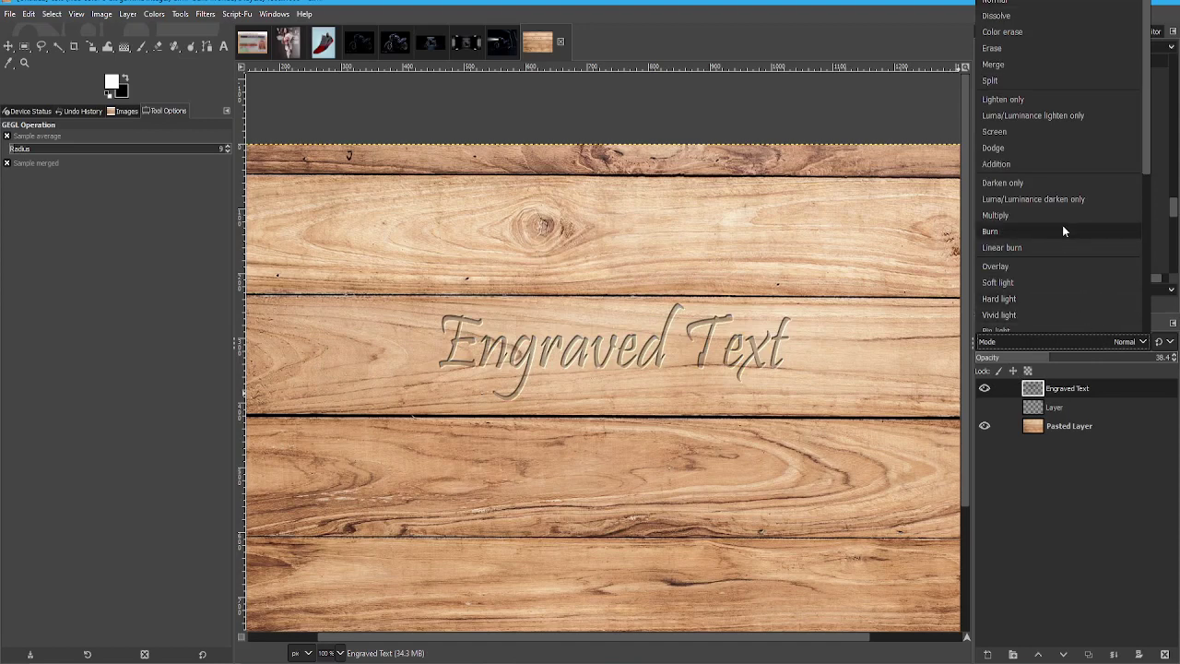
{"action": "left_click", "coordinate": [1058, 247]}
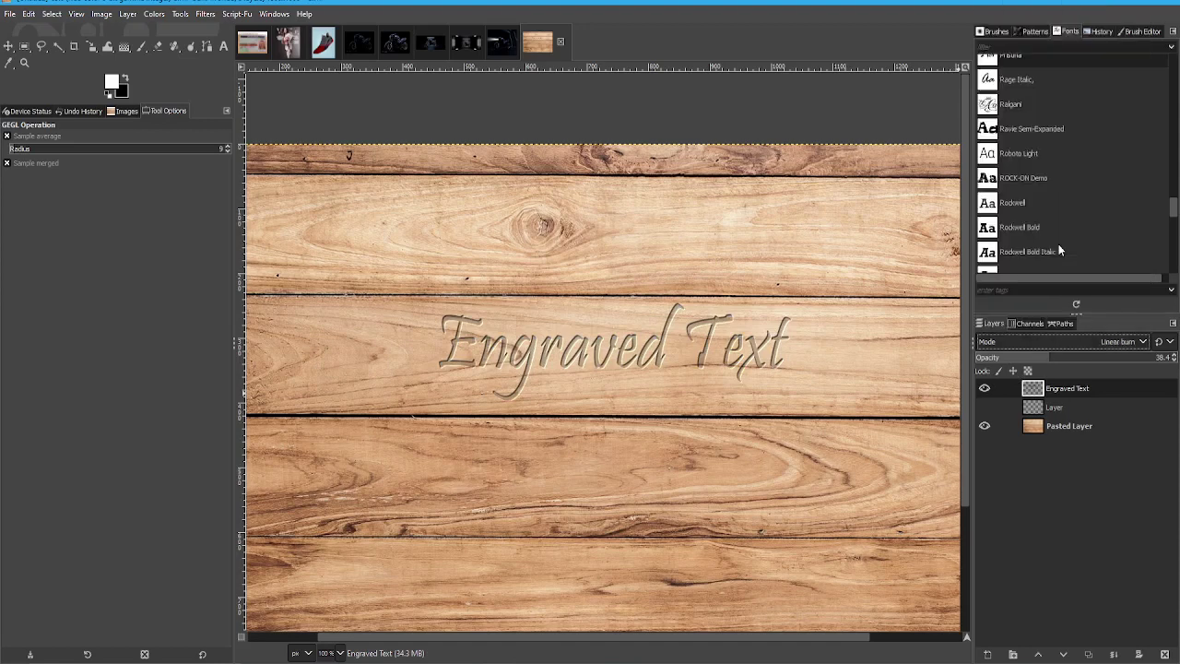
{"action": "left_click", "coordinate": [1032, 360]}
{"action": "mouse_move", "coordinate": [1034, 361]}
{"action": "left_mouse_down"}
{"action": "mouse_move", "coordinate": [1142, 362]}
{"action": "mouse_move", "coordinate": [1053, 358]}
{"action": "left_mouse_up"}
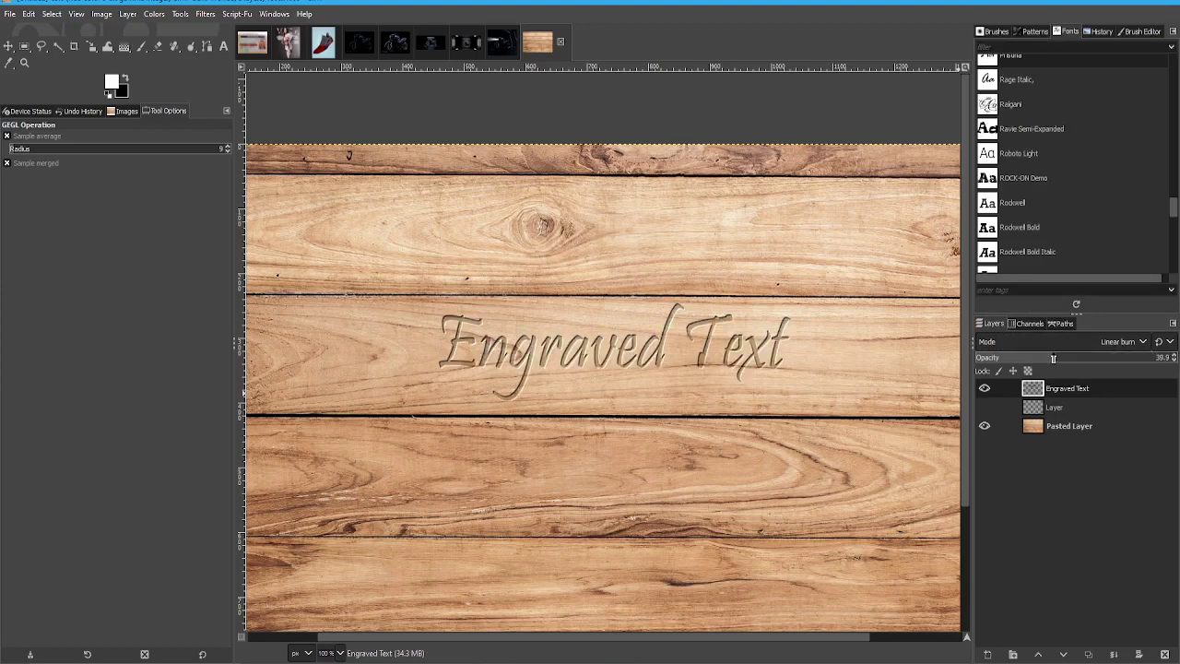
{"action": "left_click", "coordinate": [1117, 342]}
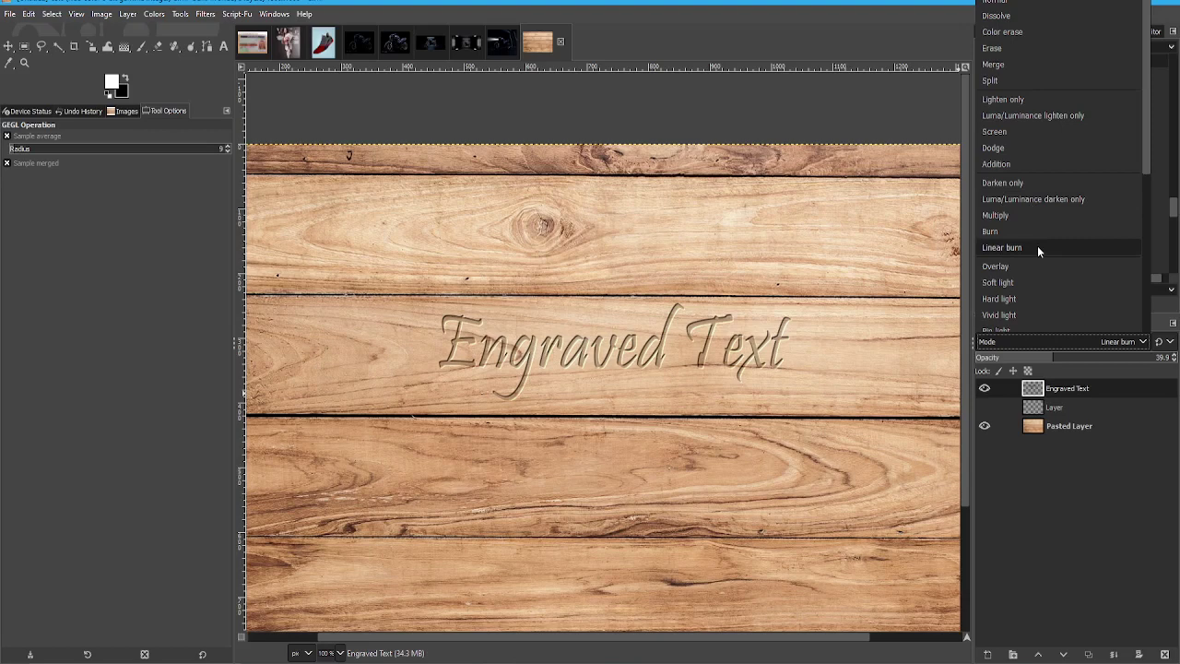
Step: Switch the Engraved Text layer to Overlay mode and raise its opacity to 79.9
{"action": "left_click", "coordinate": [1024, 269]}
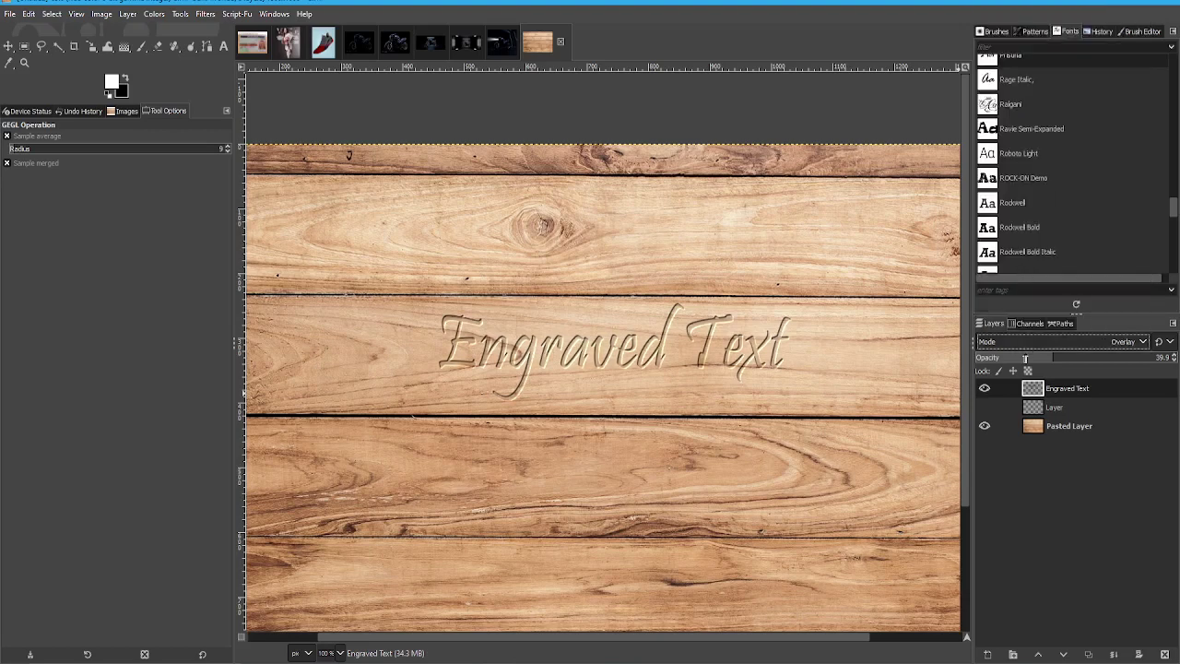
{"action": "left_click_drag", "start_coordinate": [1061, 361], "coordinate": [1132, 368]}
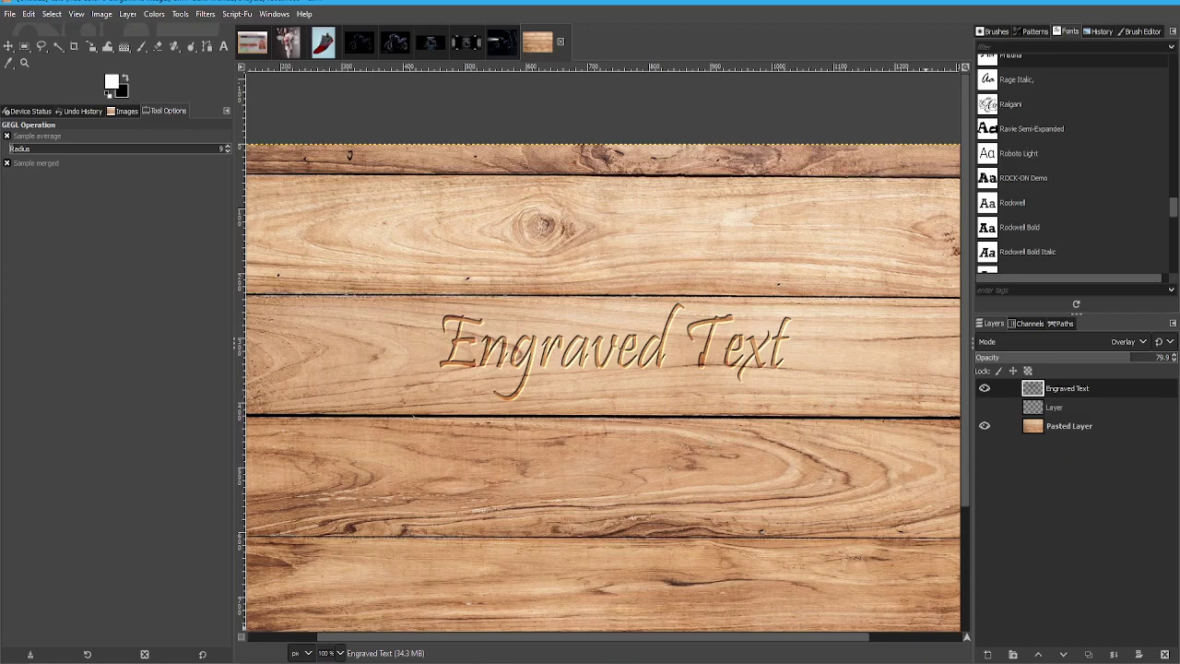
{"action": "mouse_move", "coordinate": [738, 663]}
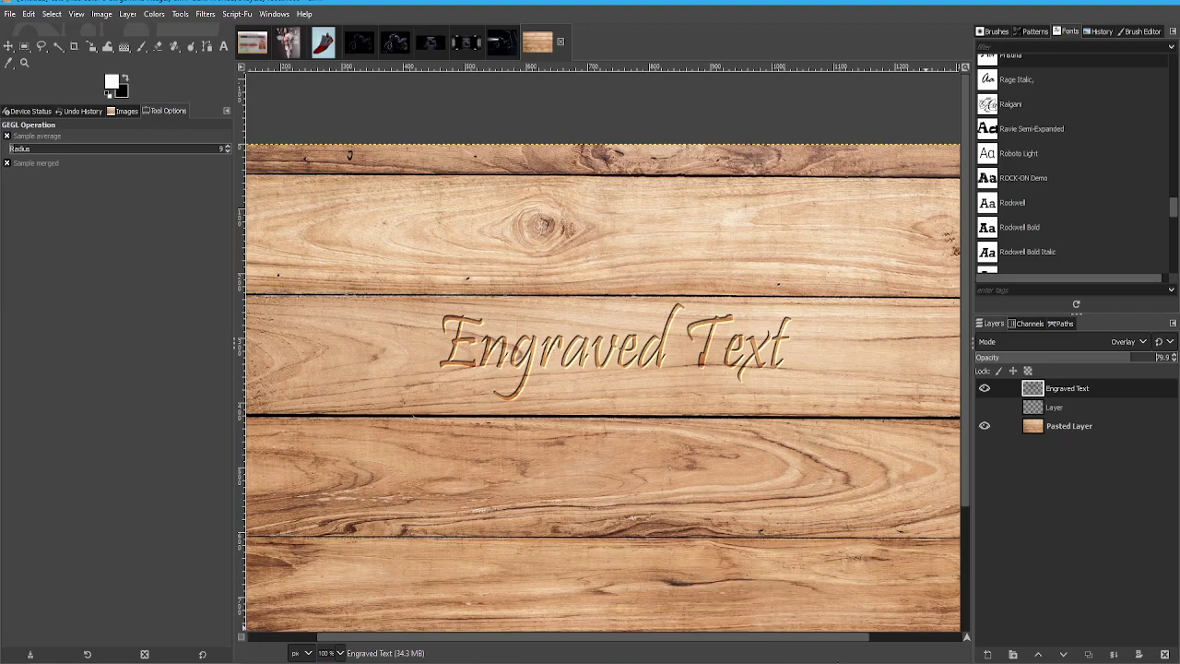